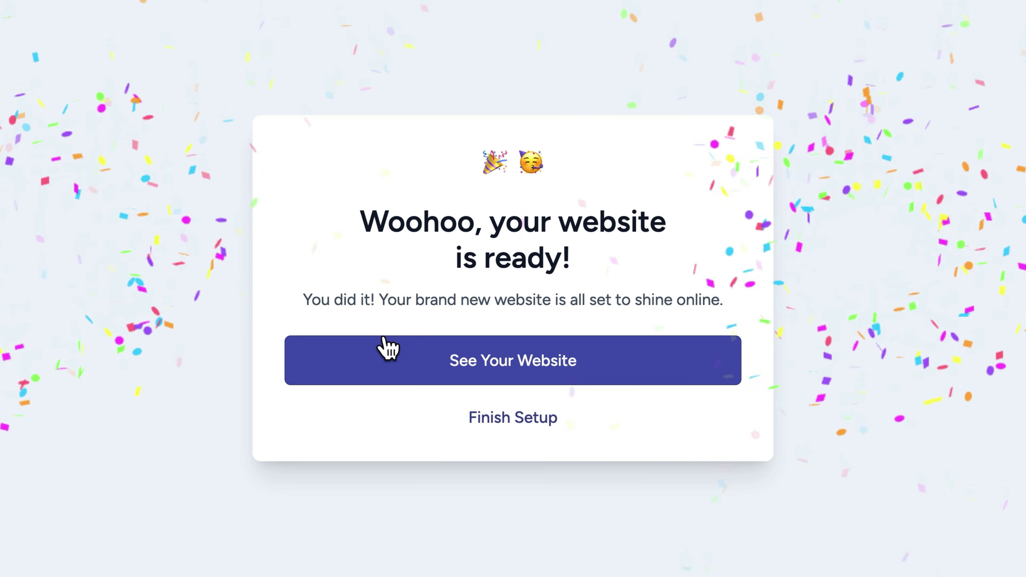
- Open the finished Seattle Coffee Shop homepage from ZipWP's 'Woohoo, your website is ready!' card
left_click(384, 341)
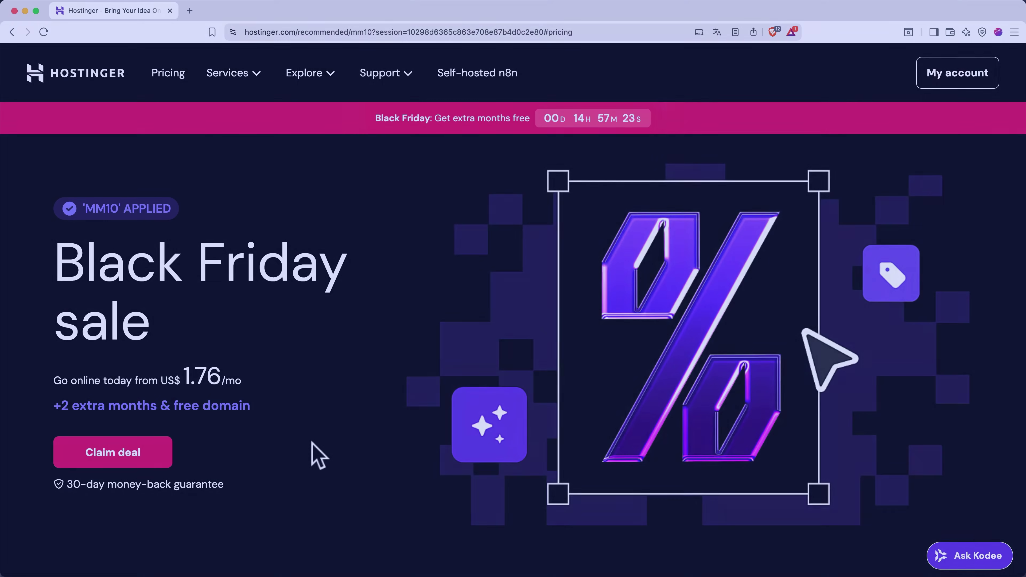
- Claim the Hostinger Black Friday hosting deal
left_click(156, 452)
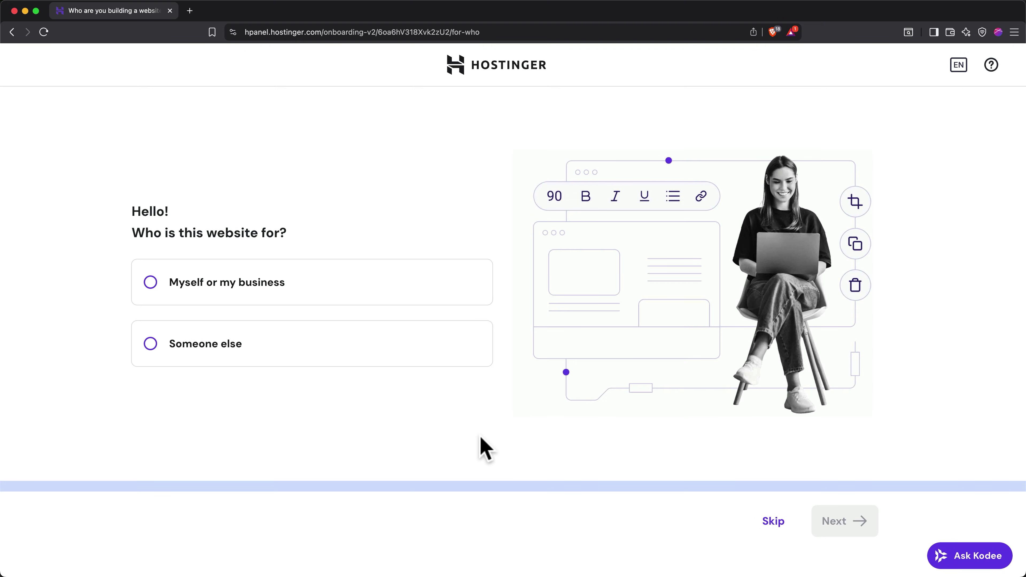
- Answer onboarding as Myself or my business, creating a new website built with WordPress
left_click(369, 298)
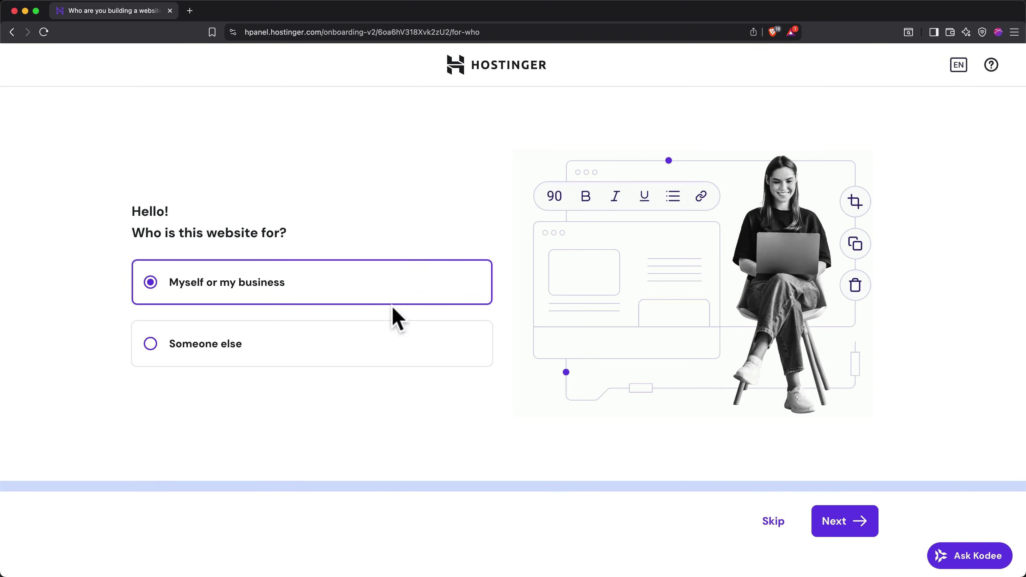
left_click(832, 521)
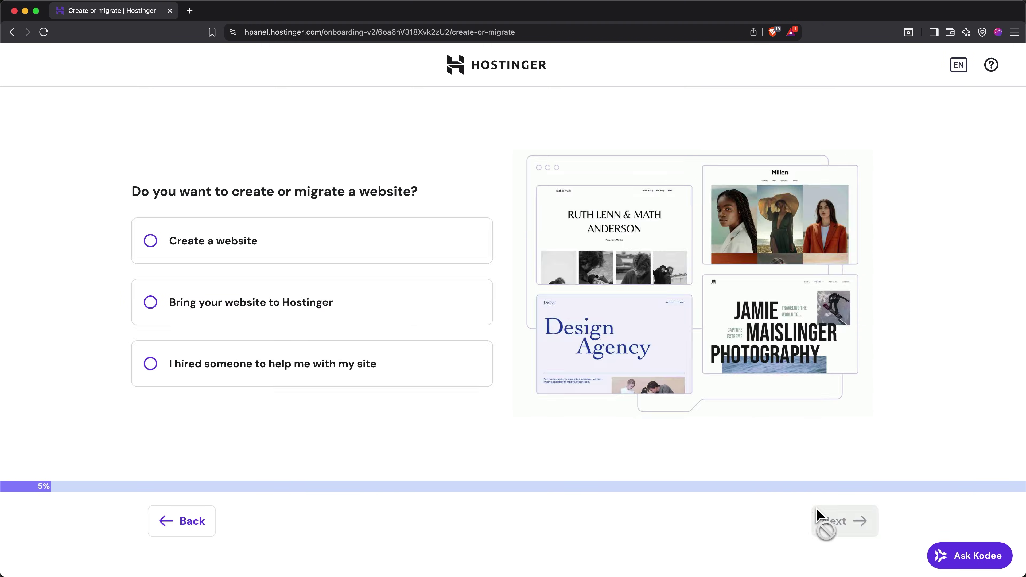
left_click(387, 256)
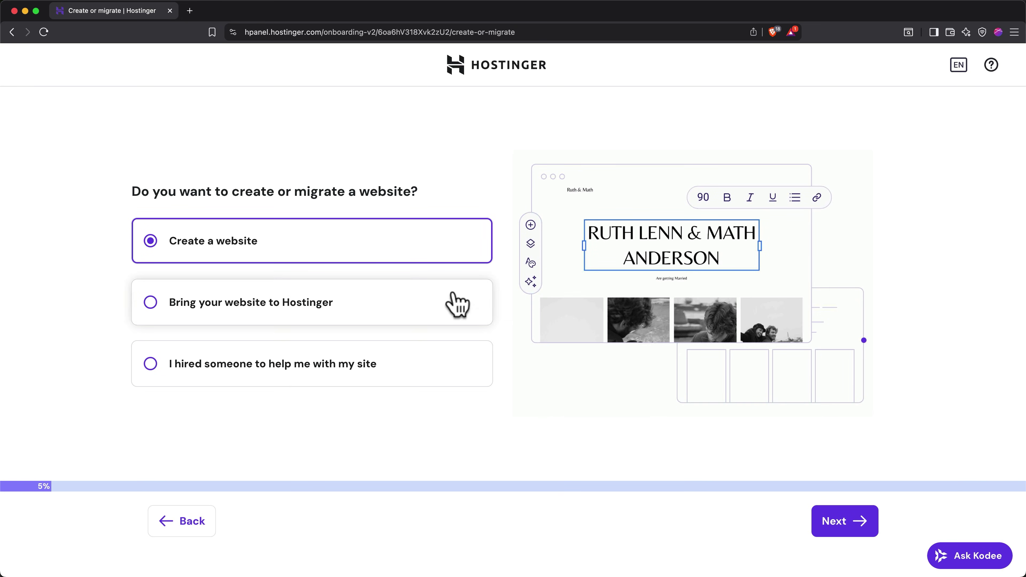
left_click(832, 523)
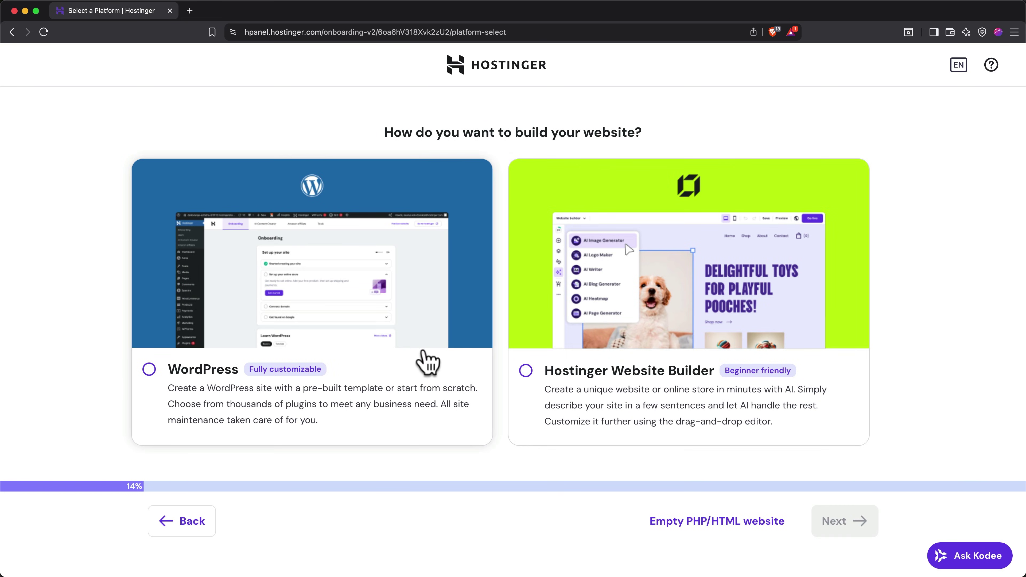
left_click(425, 352)
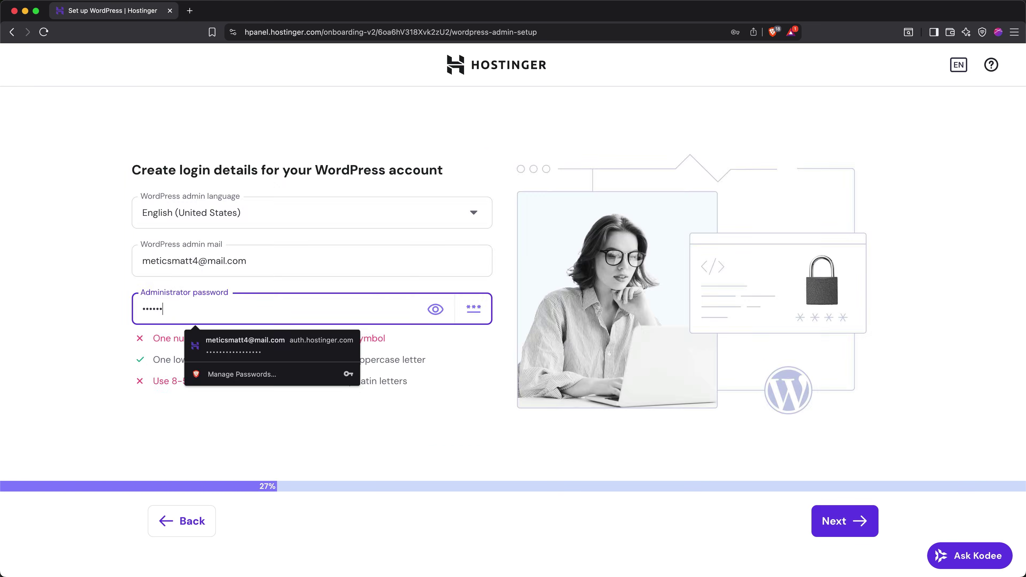
- Enter the WordPress login password and start from a blank site
type("••••••")
left_click(449, 433)
left_click(816, 522)
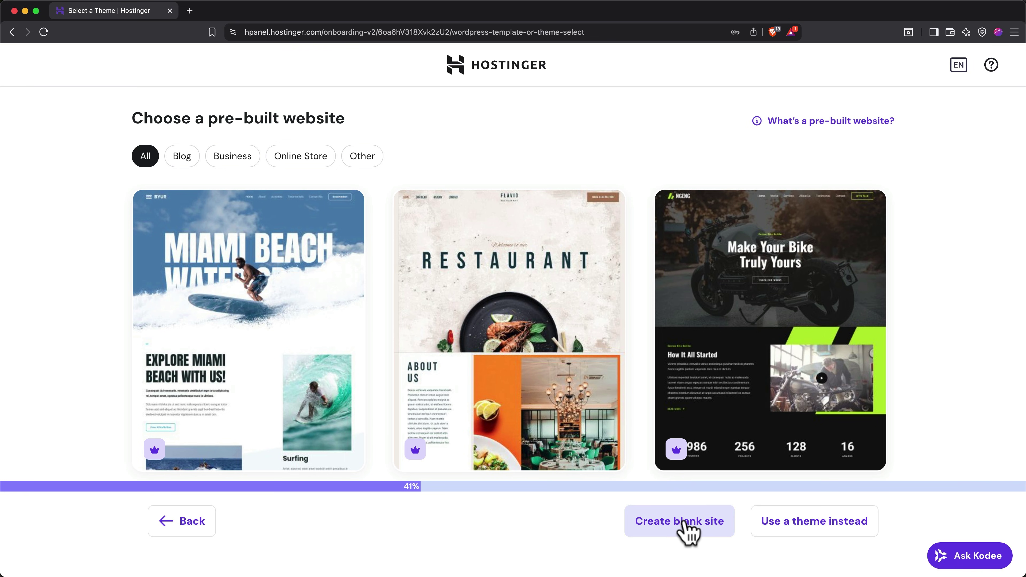
left_click(684, 522)
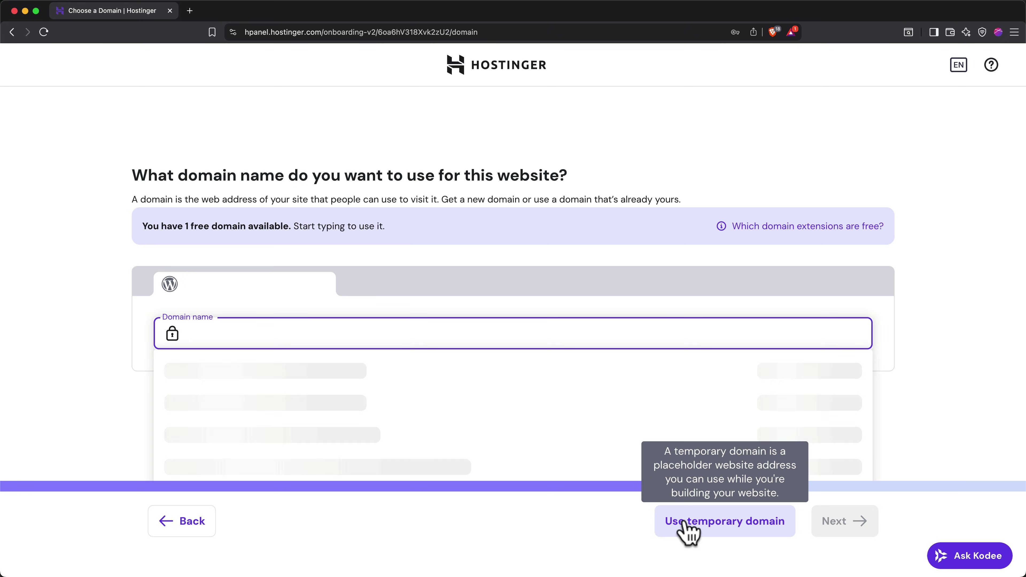
- Choose the free mattsaiwpsite.com domain and a United States, Massachusetts server, then start building
type("mattsaiwpsite.com")
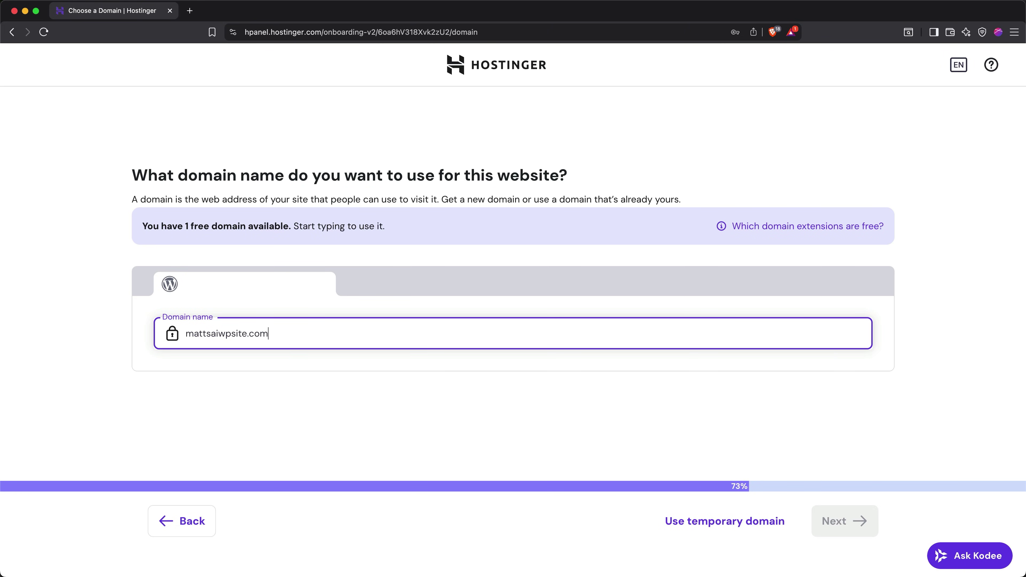
left_click(555, 372)
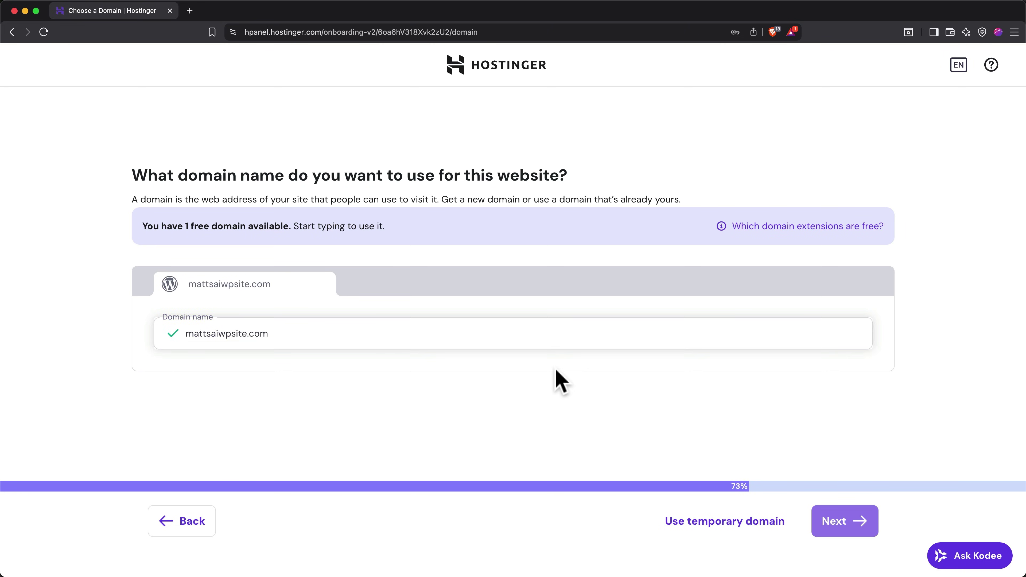
left_click(833, 522)
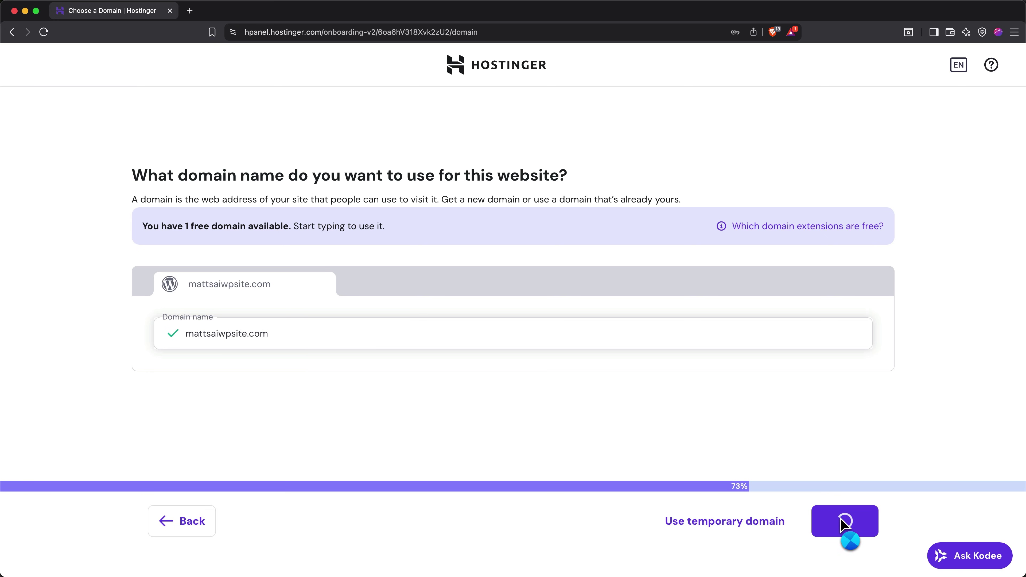
left_click(412, 288)
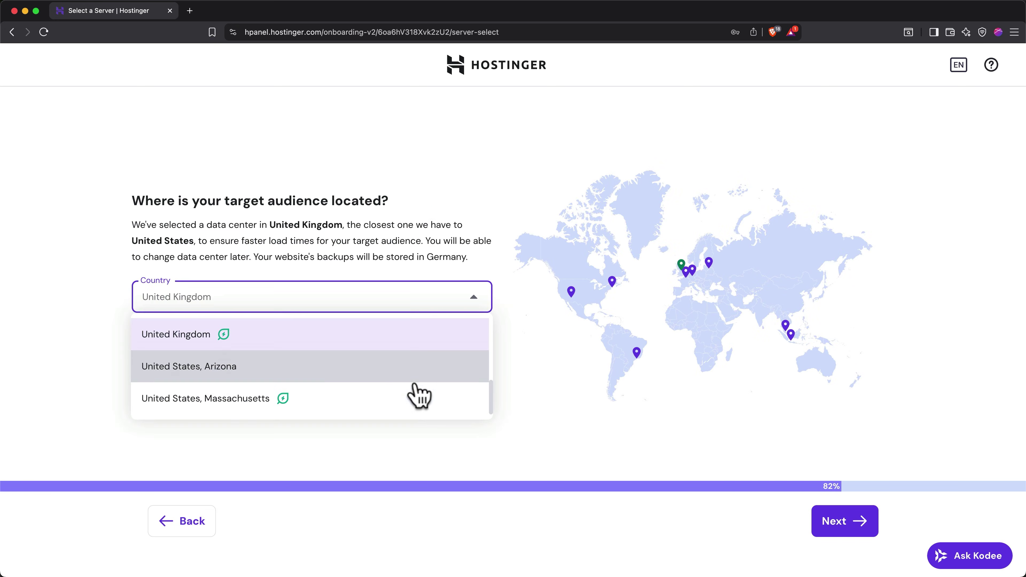
left_click(414, 397)
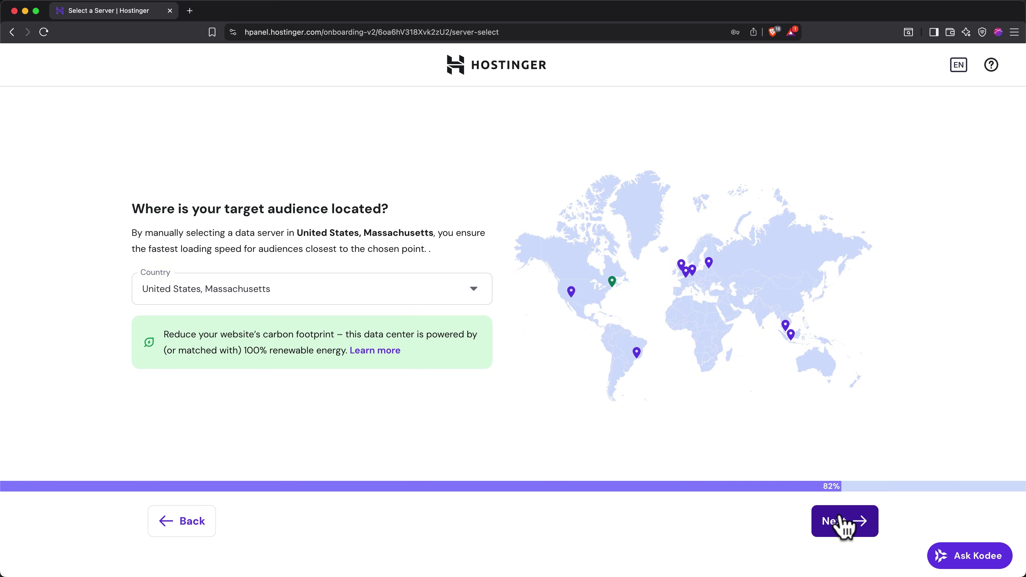
left_click(845, 524)
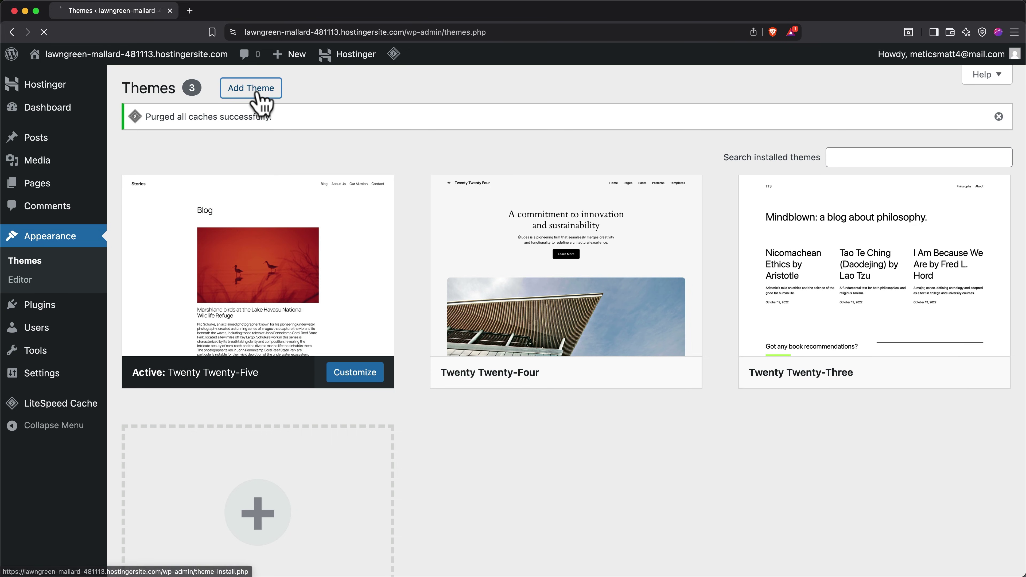
- Search 'ast', install and activate the Astra theme, and dismiss its welcome and activation notices
left_click(256, 93)
type("as")
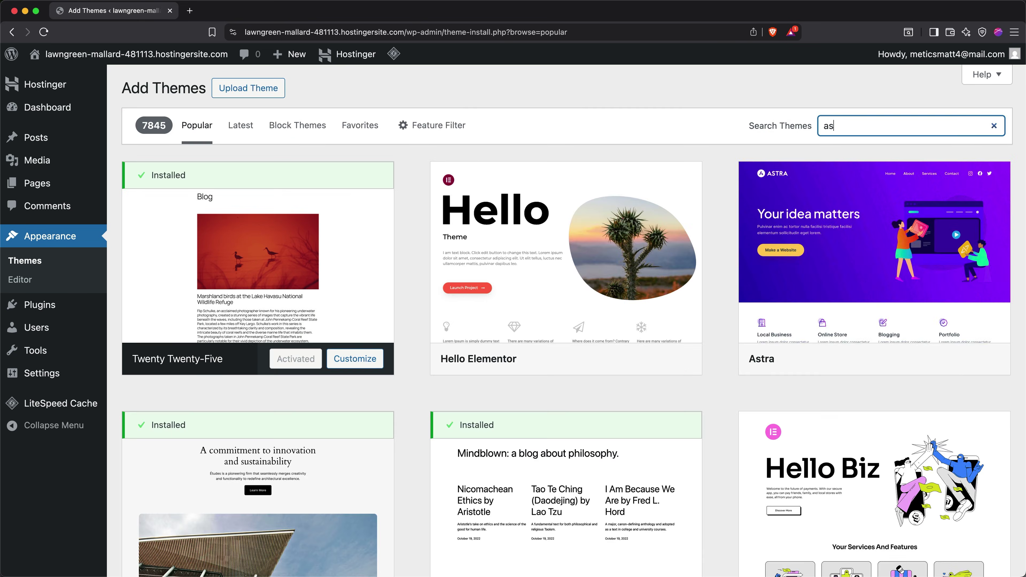
type("tra")
mouse_move(339, 225)
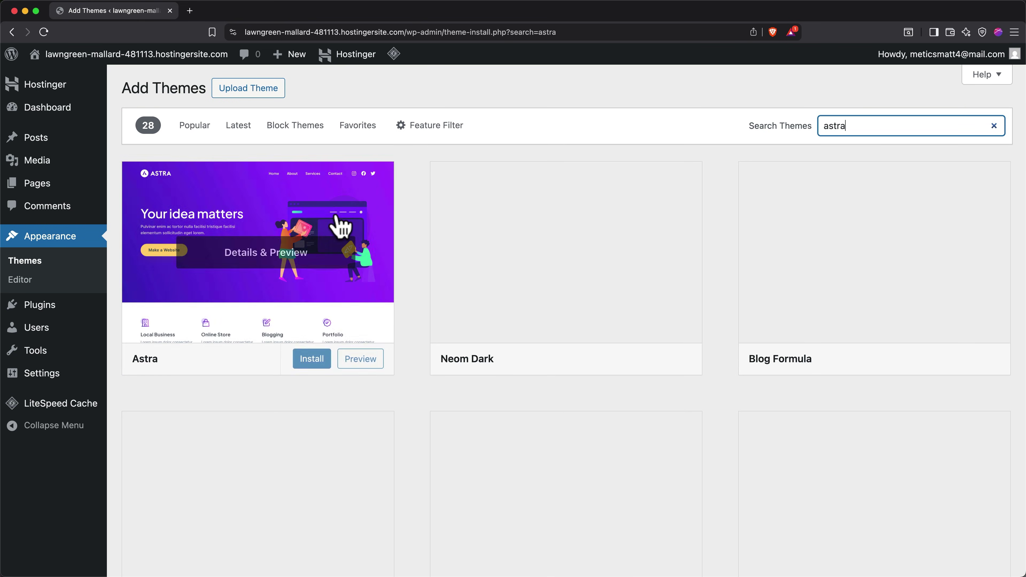
left_click(313, 359)
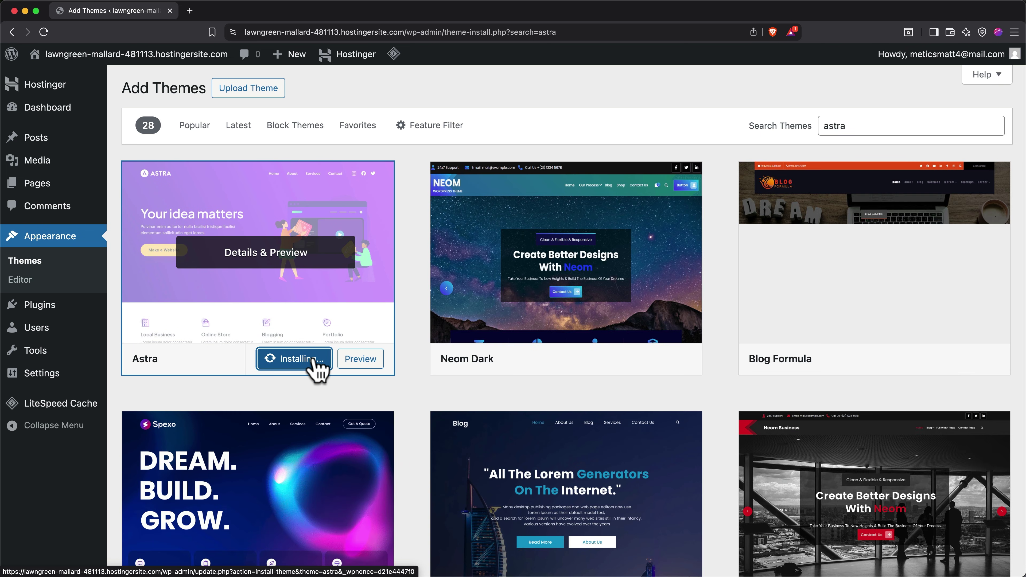
left_click(288, 359)
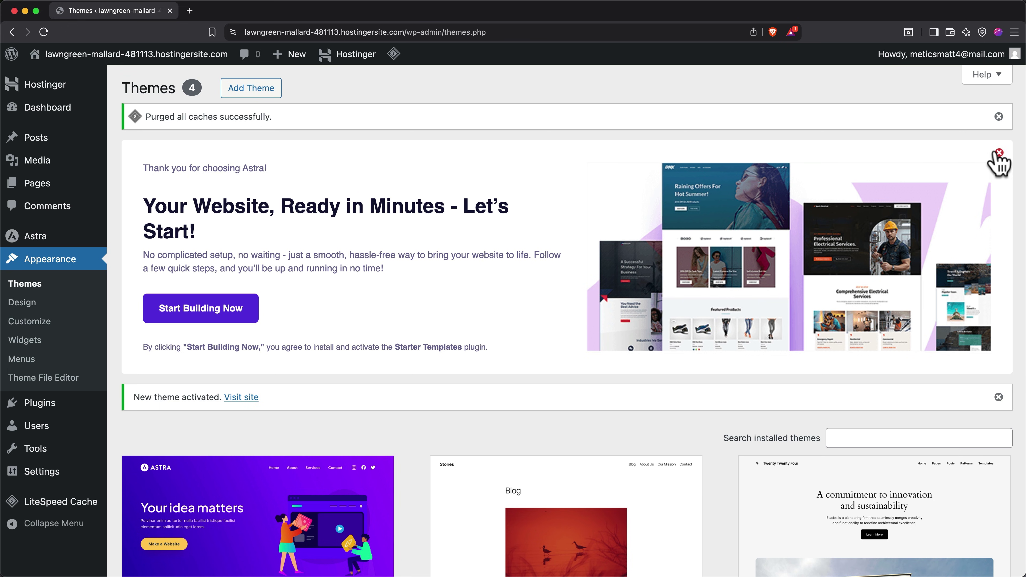
left_click(999, 153)
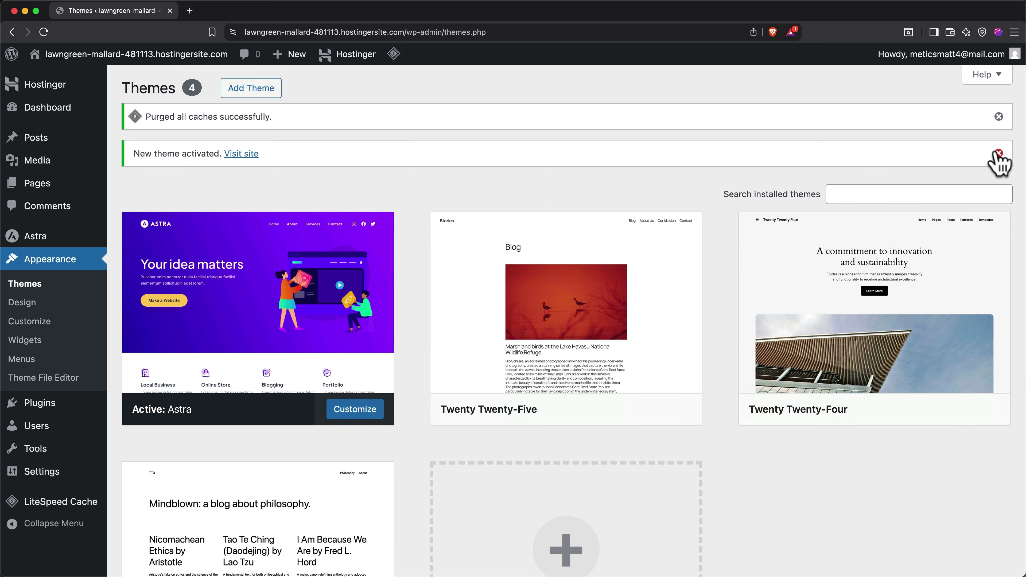
left_click(998, 116)
left_click(998, 117)
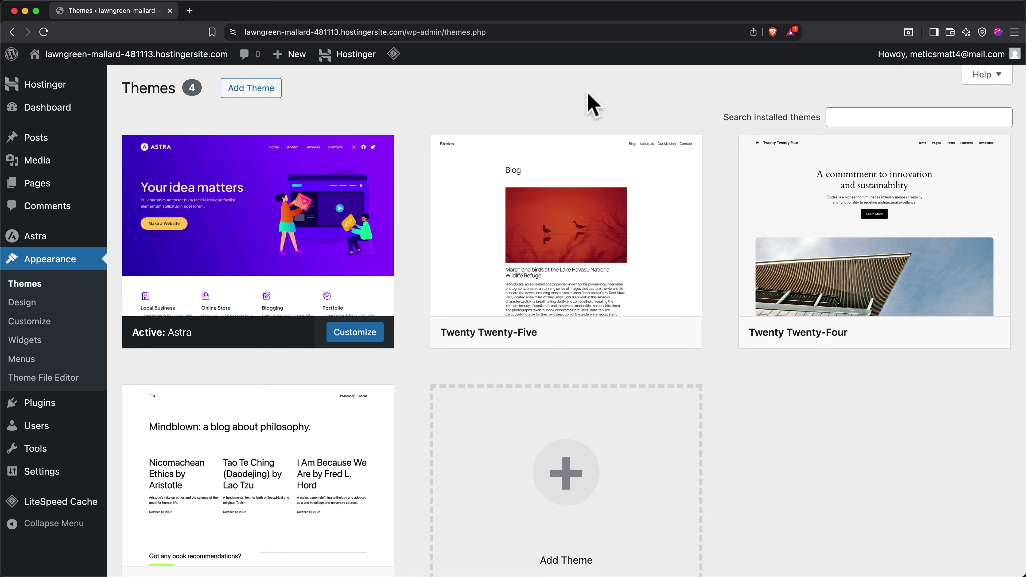
- Deactivate all installed plugins with the Deactivate bulk action
left_click(41, 405)
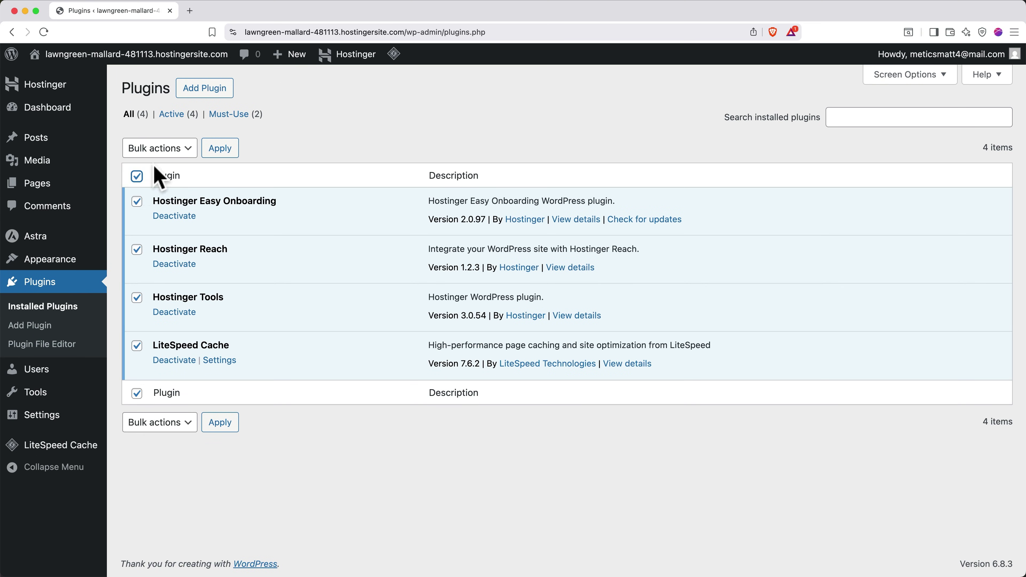
left_click(162, 154)
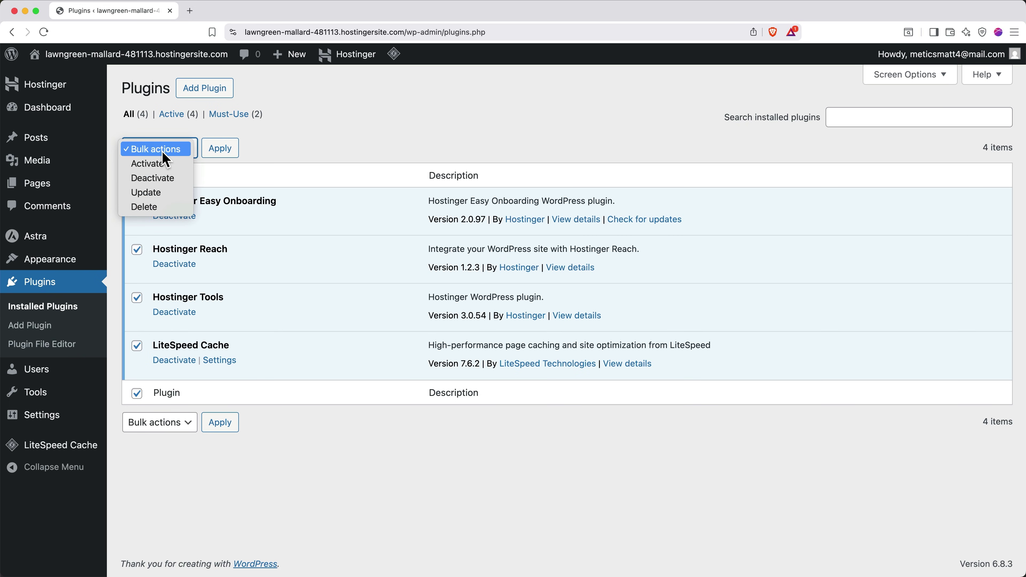
left_click(172, 183)
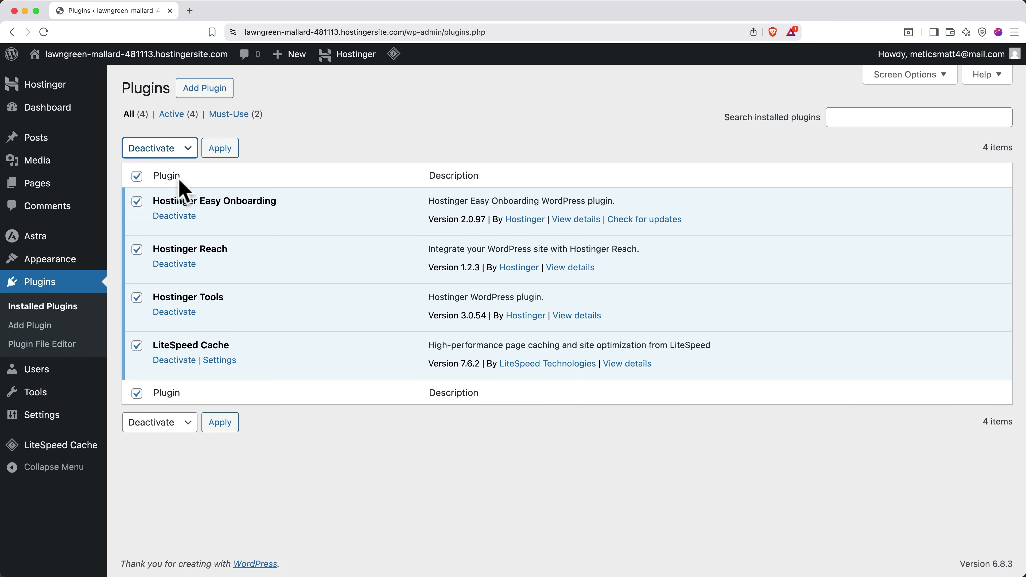
left_click(220, 150)
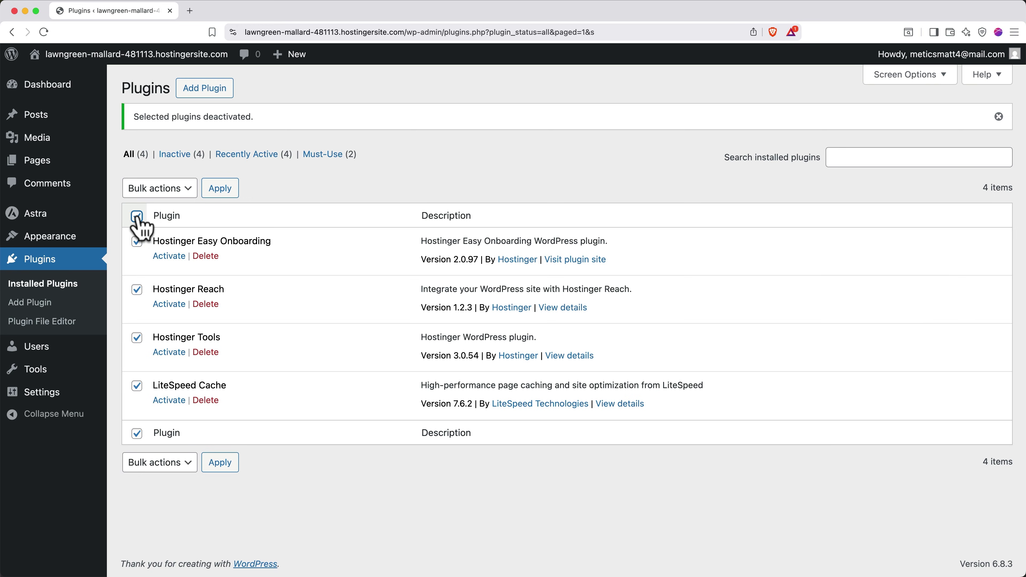
- Apply the Delete bulk action to all the deactivated plugins
left_click(159, 190)
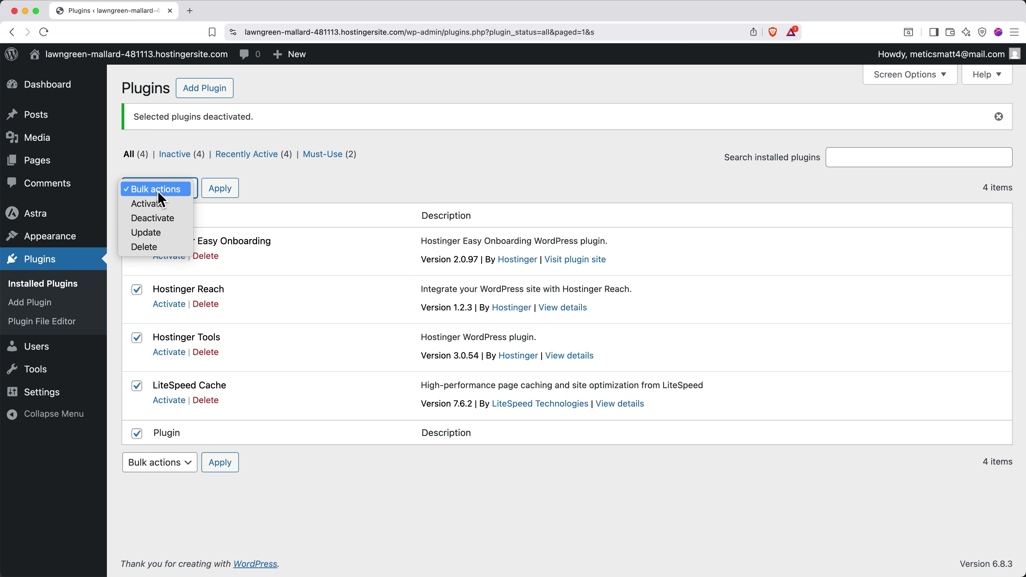
left_click(166, 247)
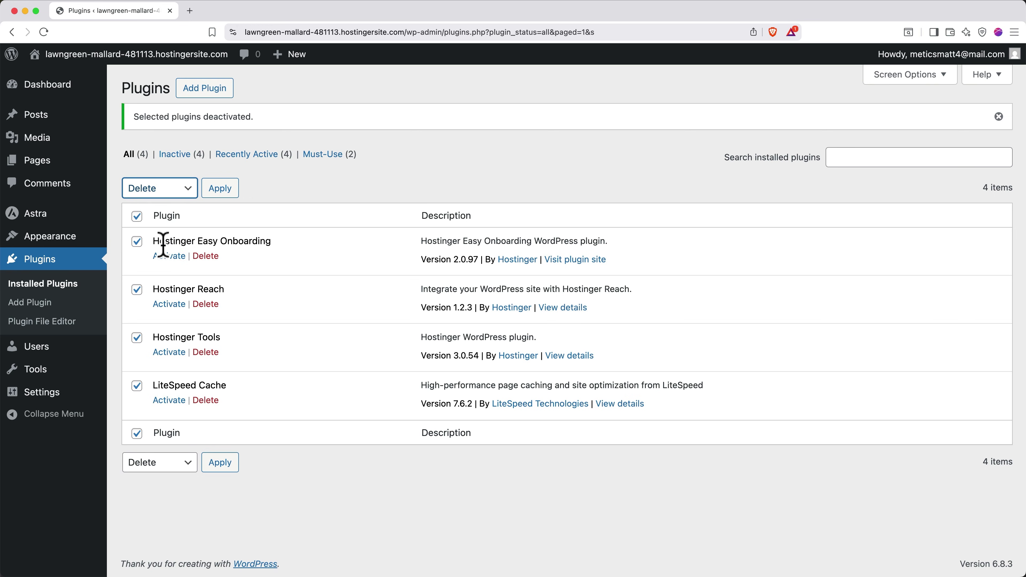
left_click(220, 189)
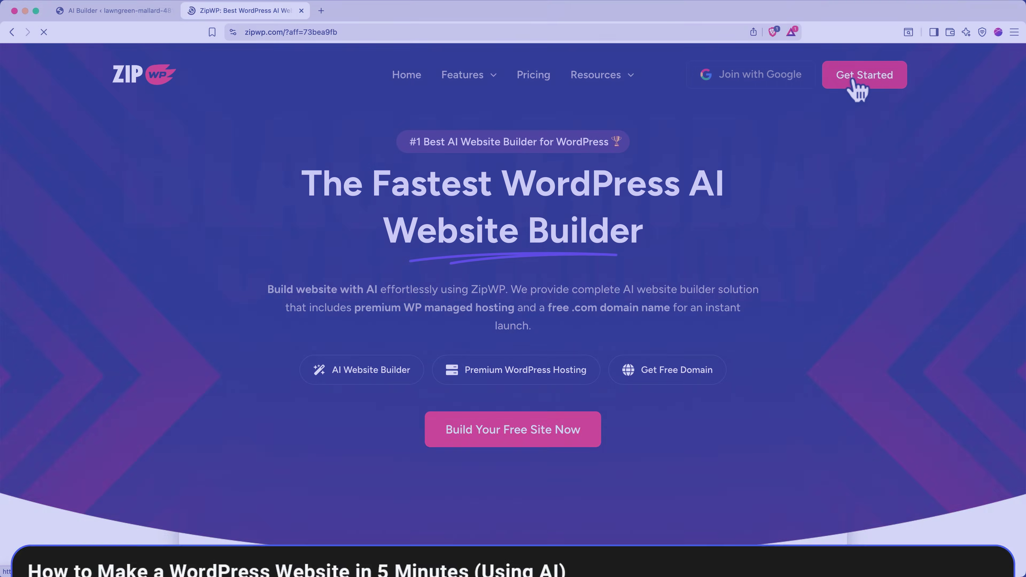
- Open ZipWP's pricing plans, view the full comparison, and start signing up for the Free plan
left_click(854, 81)
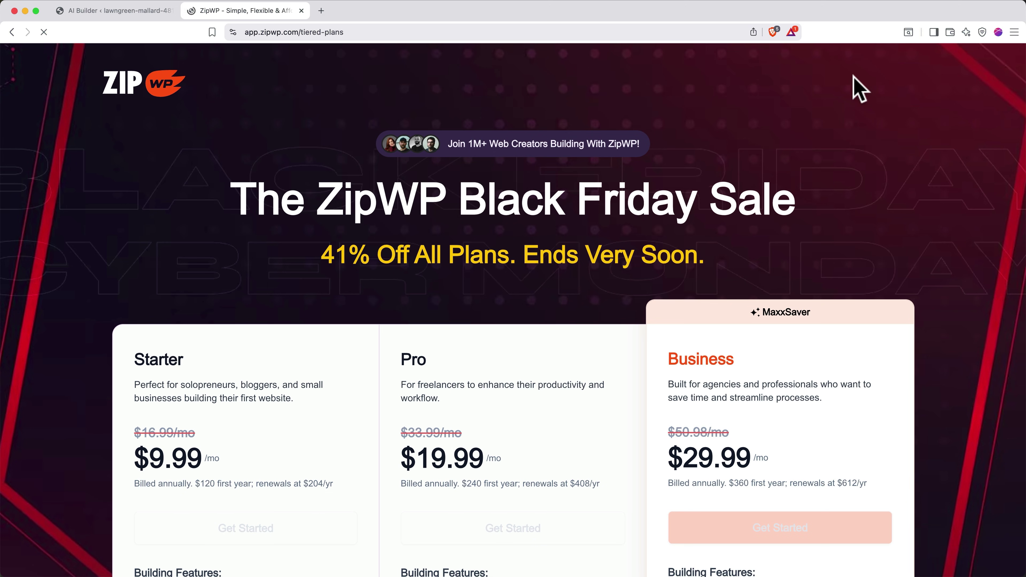
scroll(859, 88, "down", 20)
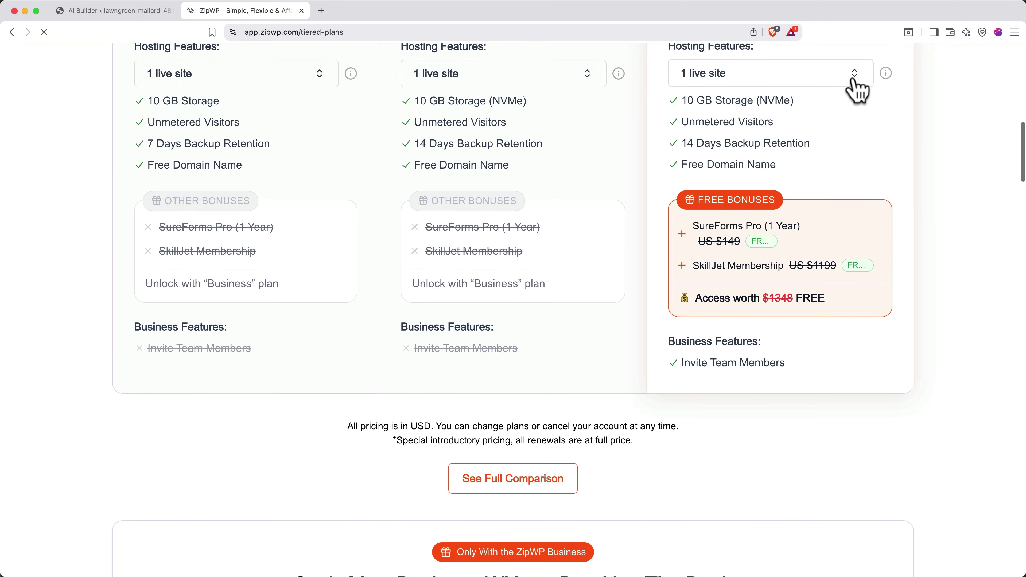
left_click(505, 283)
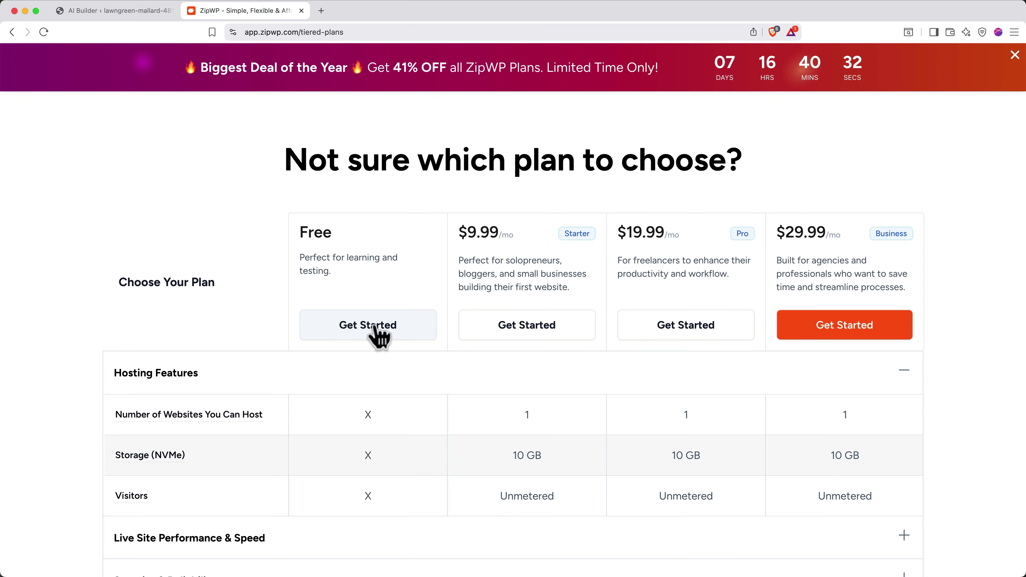
left_click(375, 327)
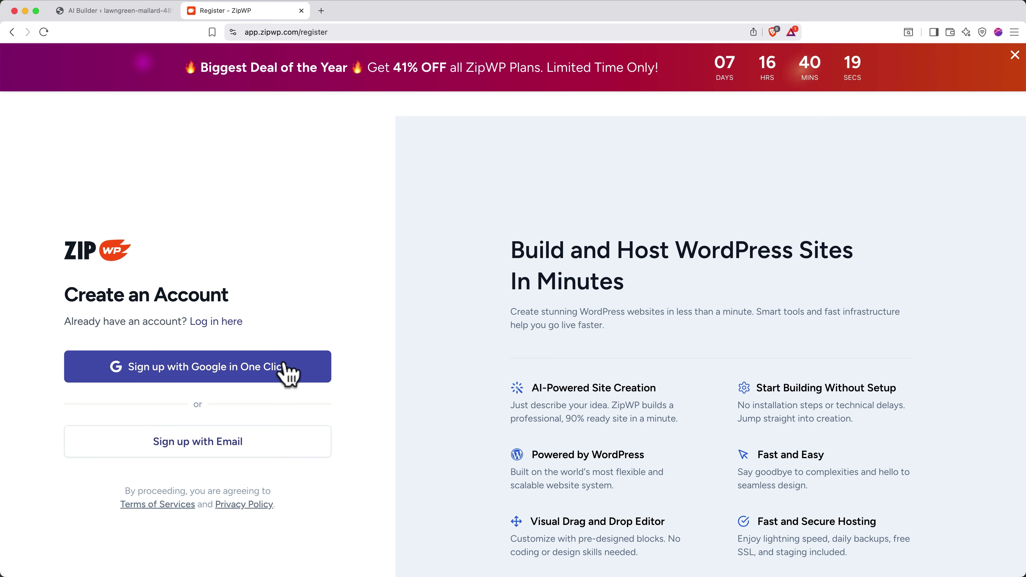
- Sign up with e-mail, paste and submit the emailed verification code, then close the ZipWP tab
left_click(247, 451)
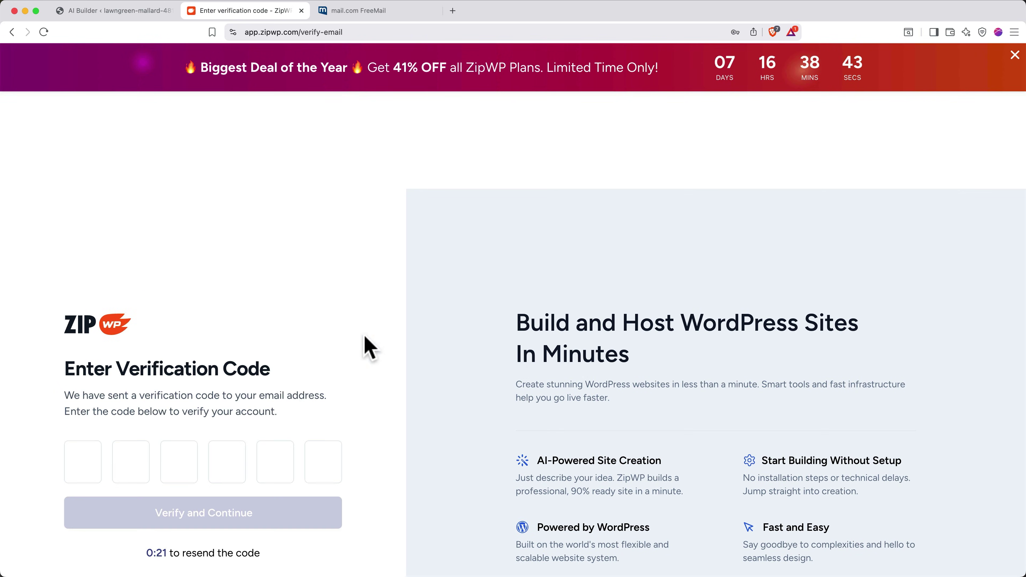
left_click(92, 461)
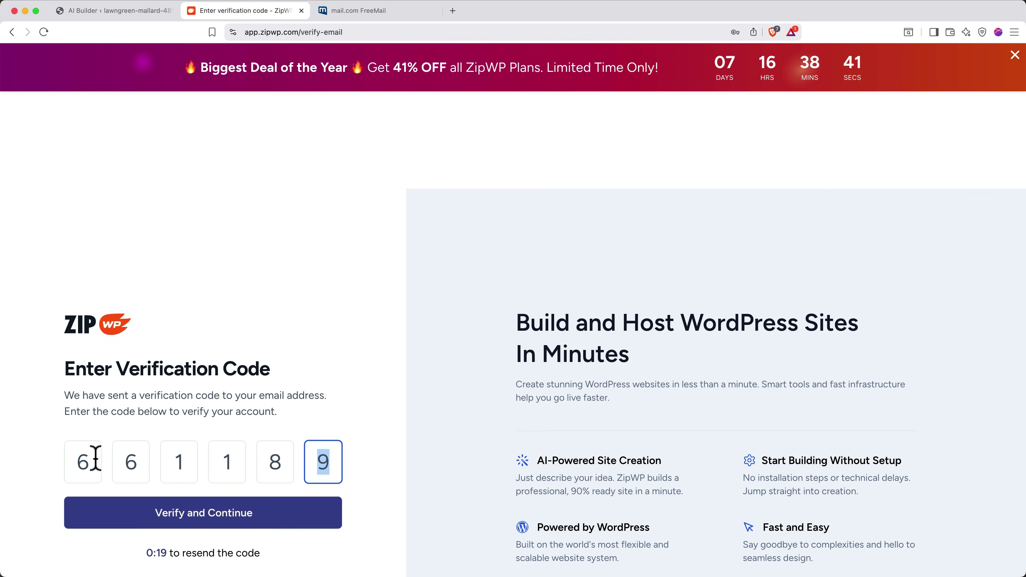
left_click(158, 523)
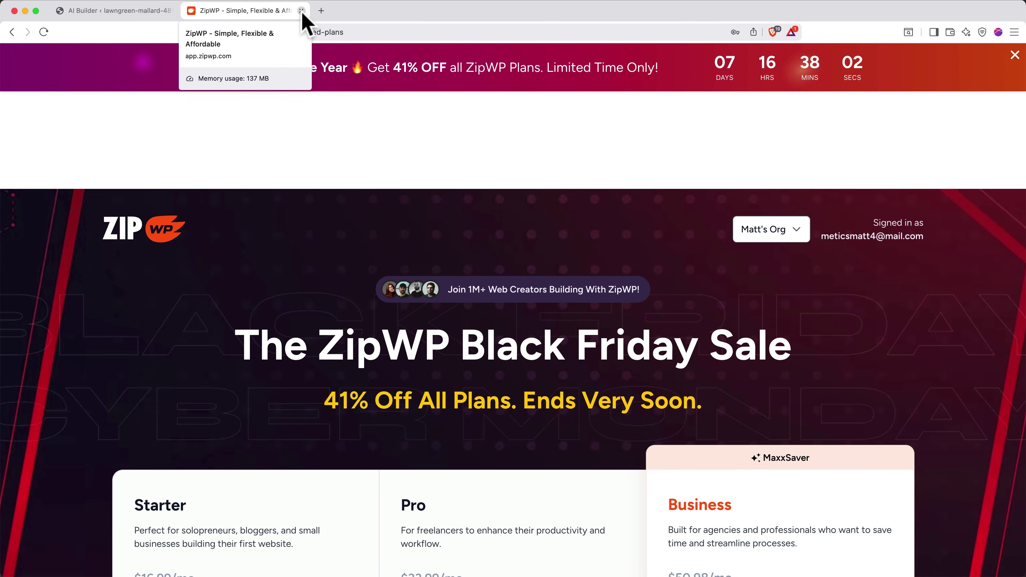
left_click(302, 11)
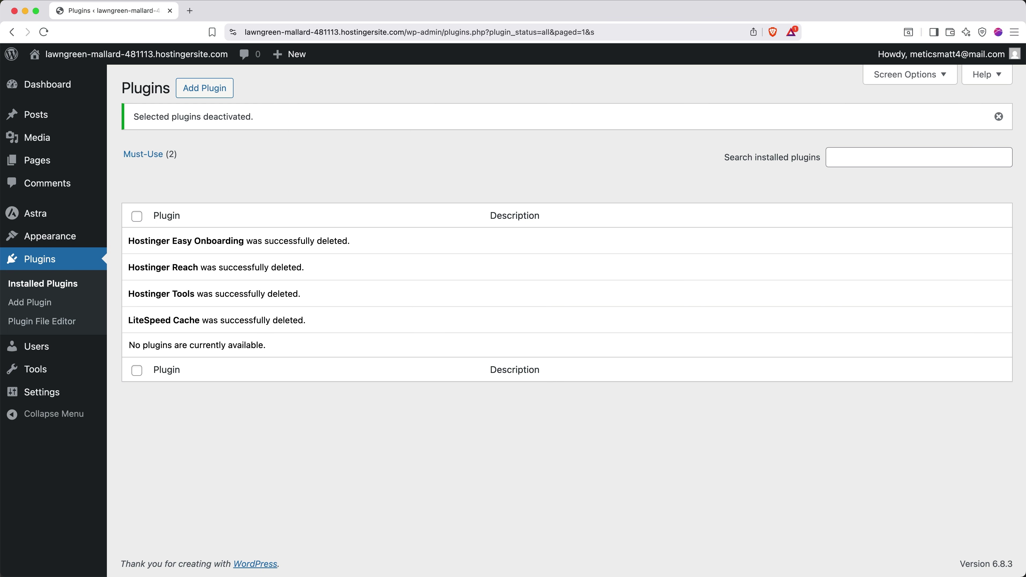
- Search 'starter templates' under Add Plugin, then install and activate Starter Templates
left_click(228, 92)
type("s")
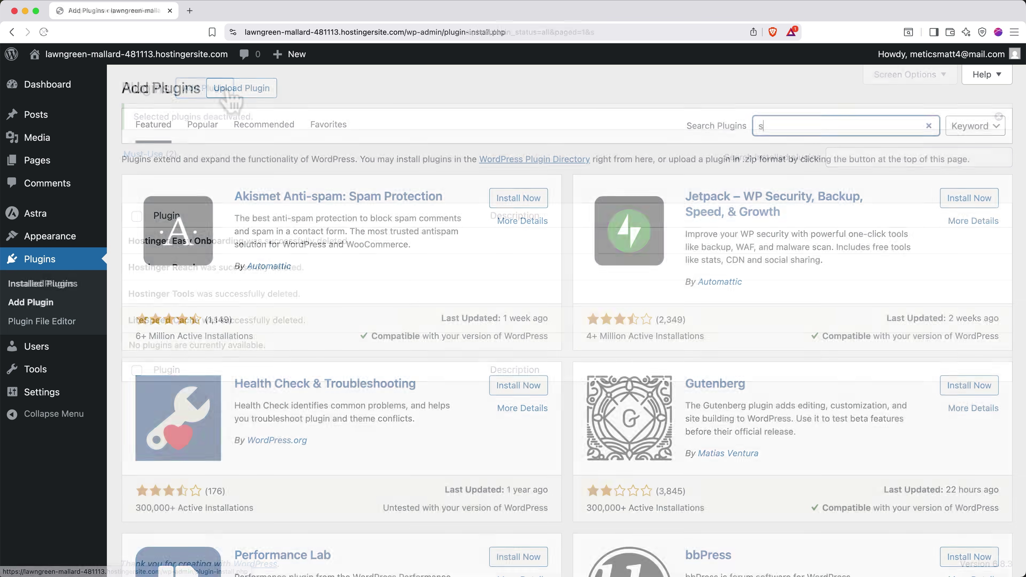
type("tarter templates")
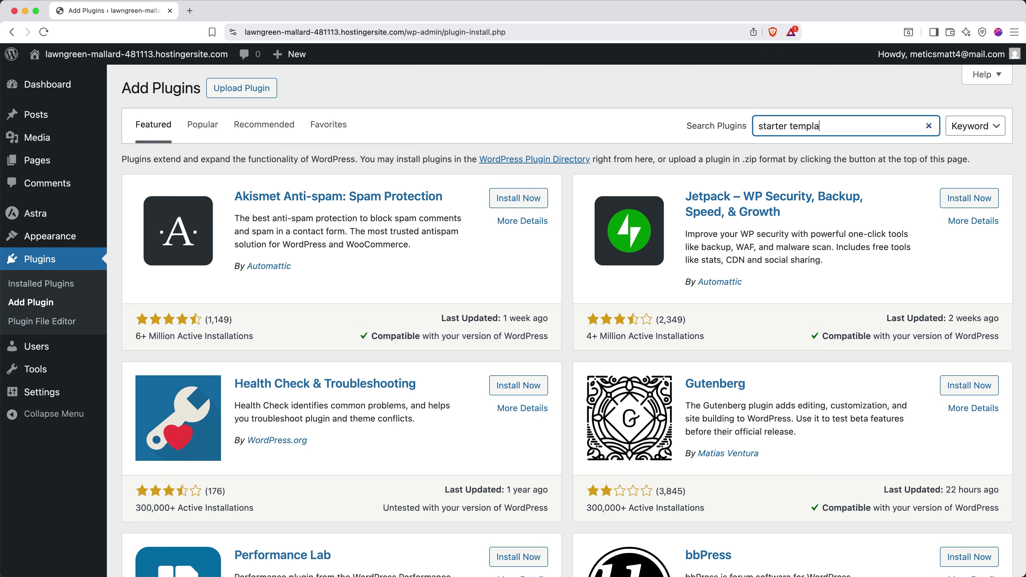
left_click(516, 202)
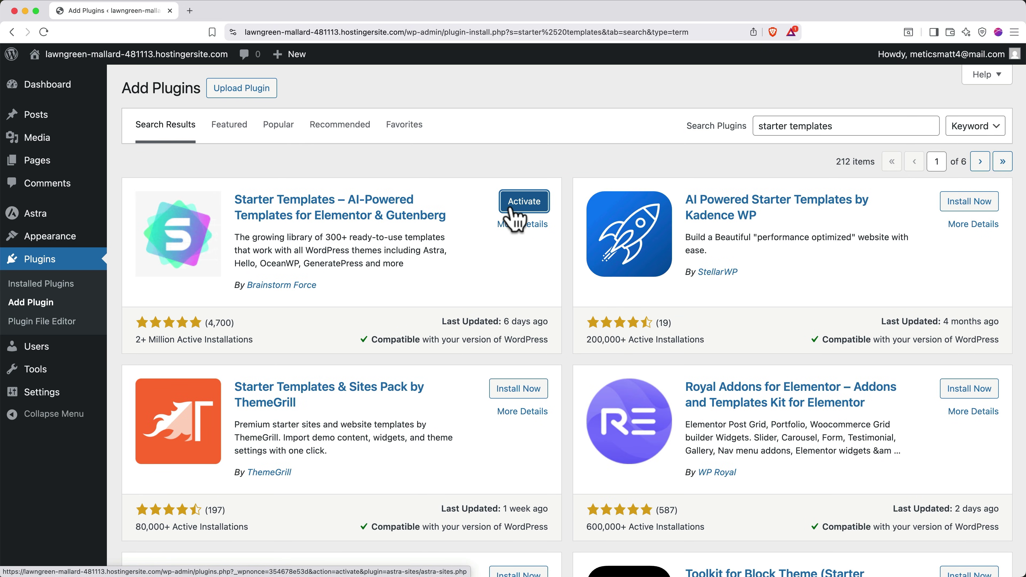
left_click(515, 206)
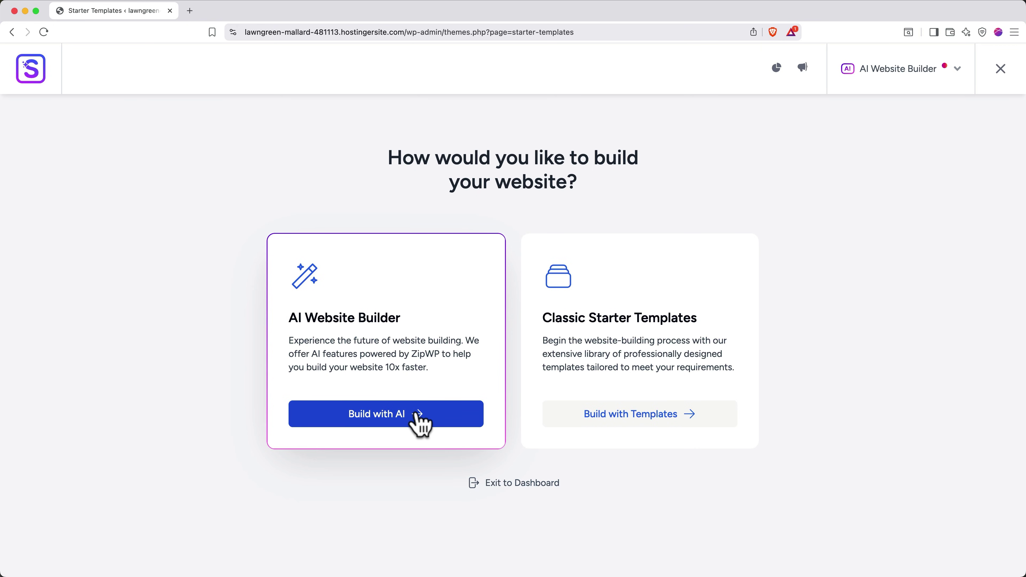
- Name the AI-built site 'Seattle Coffee Shop', type Cafe, and AI-improve its Who/What/Where description
left_click(420, 425)
type("Seattle Cof")
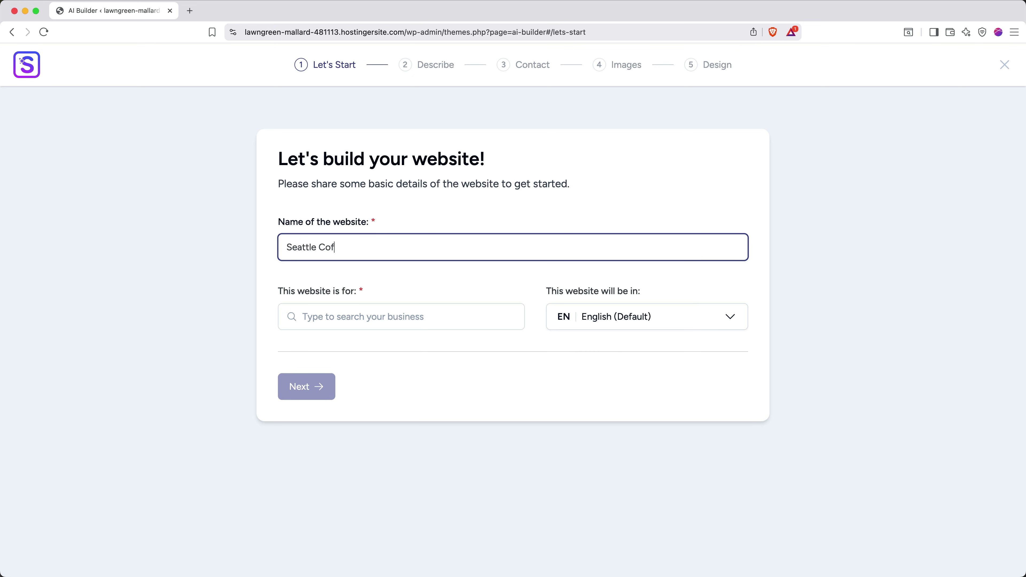
type("fee Shop")
left_click(414, 314)
left_click(479, 382)
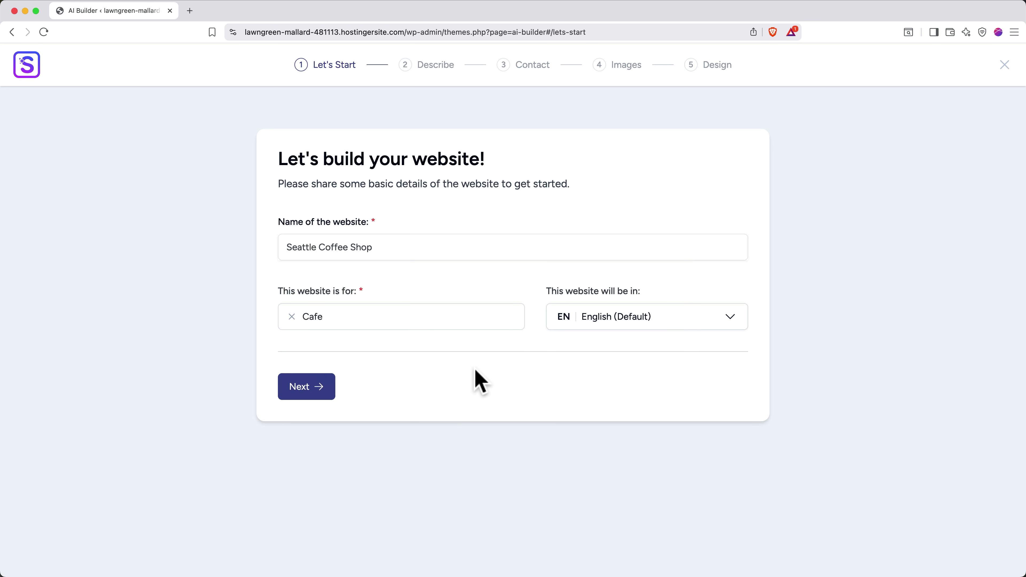
left_click(315, 387)
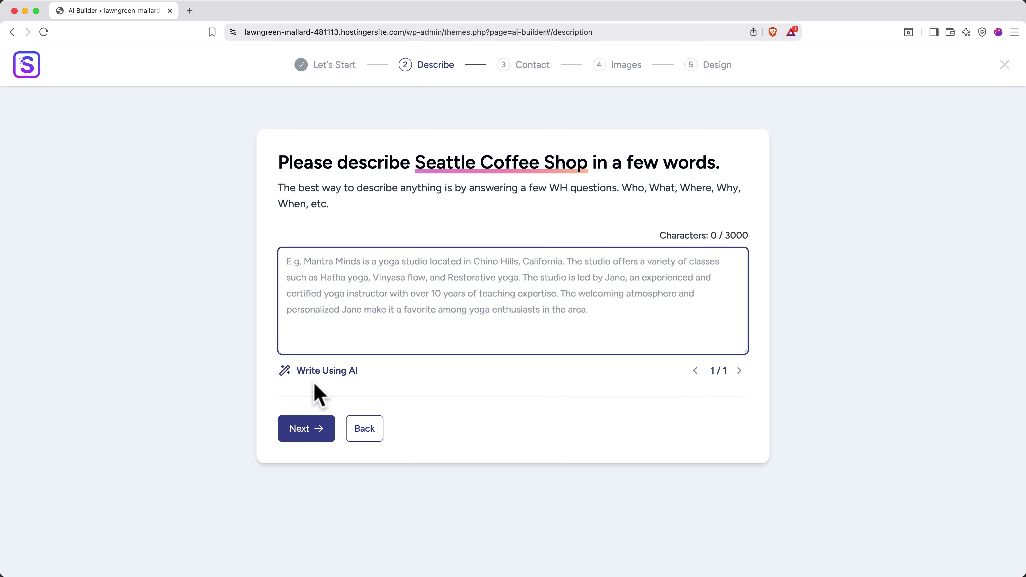
type("Who: Seattle Coffee Shop What: Seattle's premier coffee roaster and cafe Where: Seattle, Washington Why: Our purpose is provide the best coffee roasts and in-shop coffee experience with the city's most talented baristas When: for the modern era")
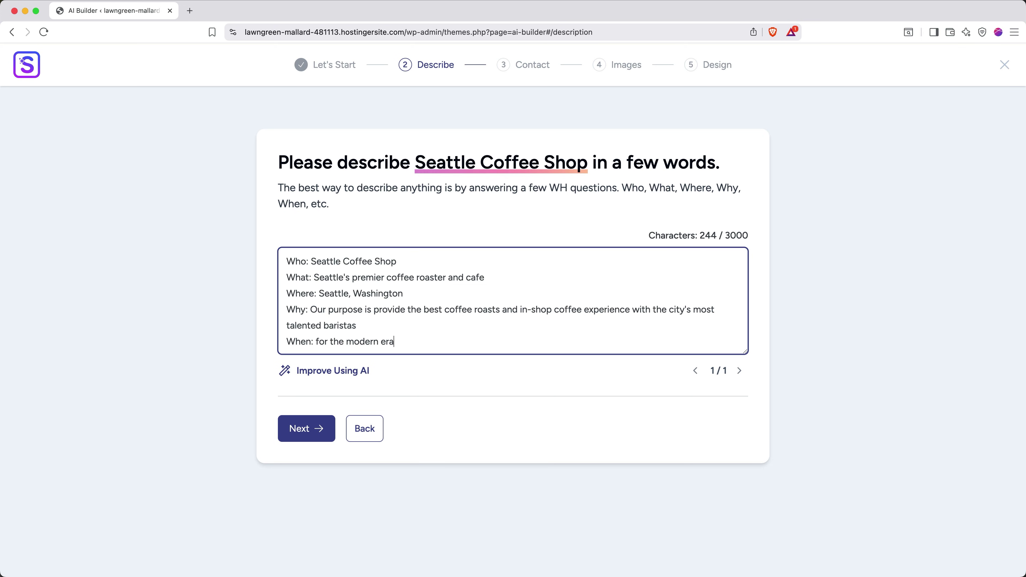
left_click(333, 371)
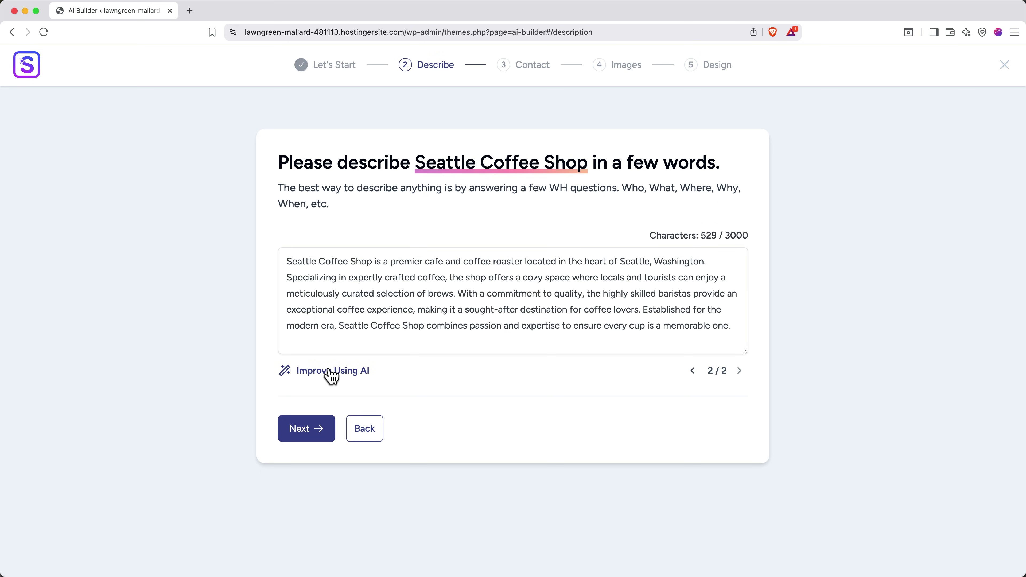
- Continue past the contact details, add coffee-roaster photos to the selection, and advance to design
left_click(306, 435)
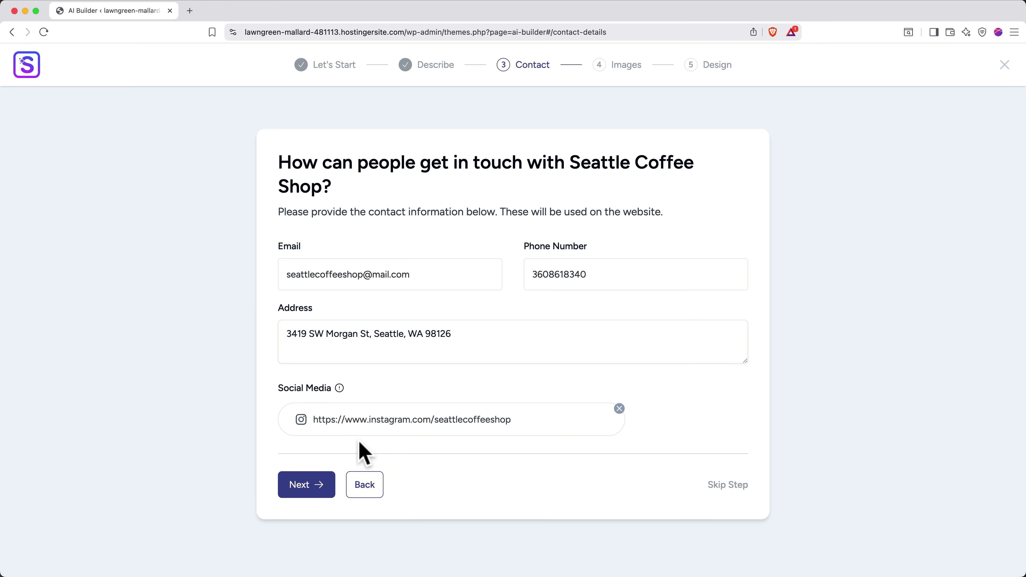
left_click(314, 487)
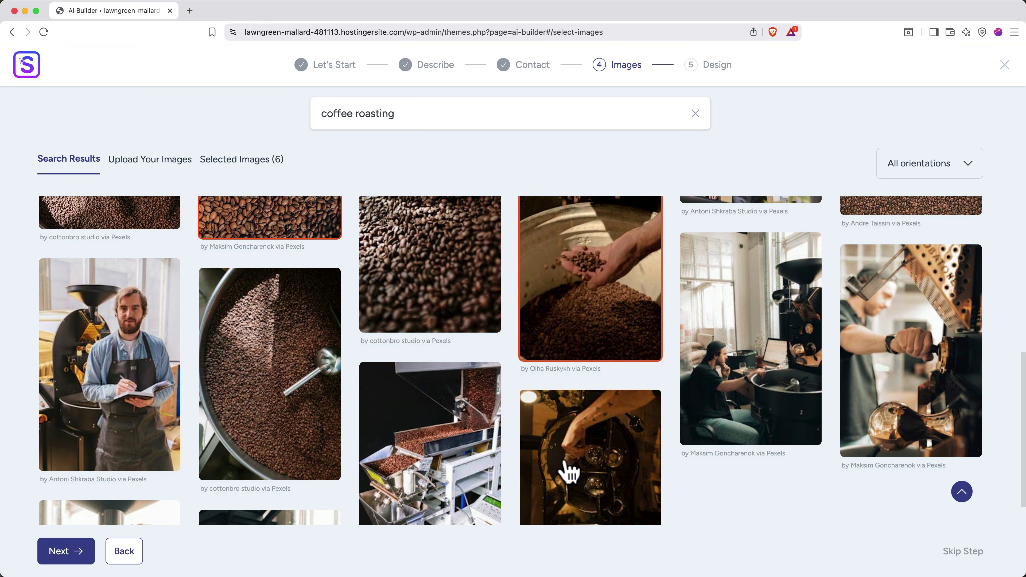
left_click(568, 473)
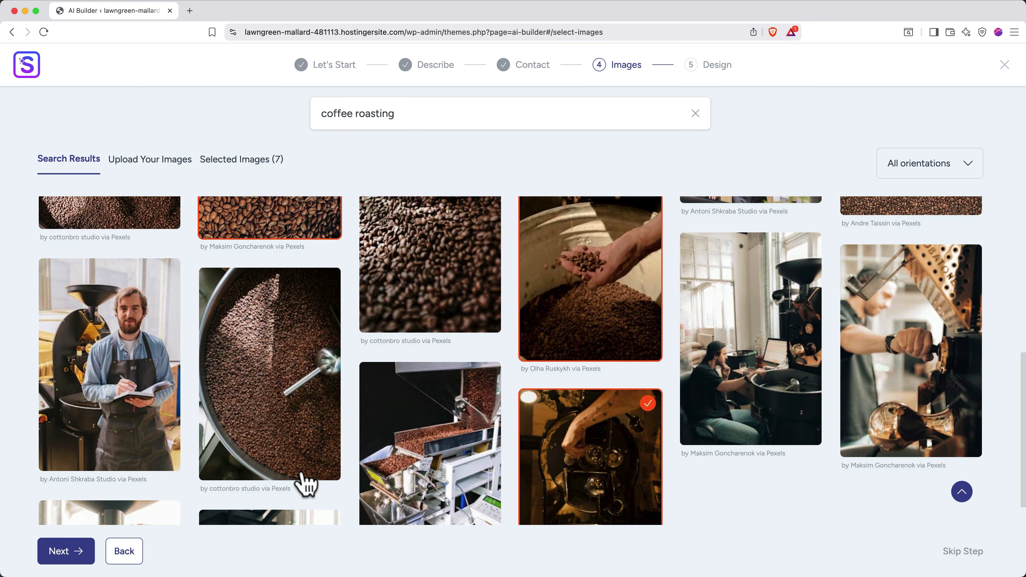
left_click(74, 548)
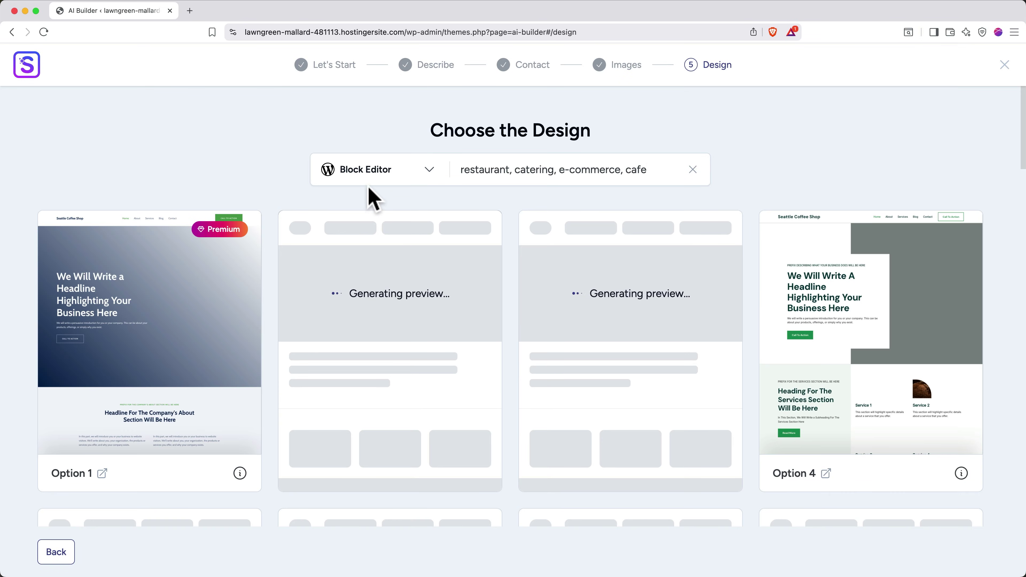
- Switch the designs to Elementor (Beta) and open design Option 5
left_click(390, 171)
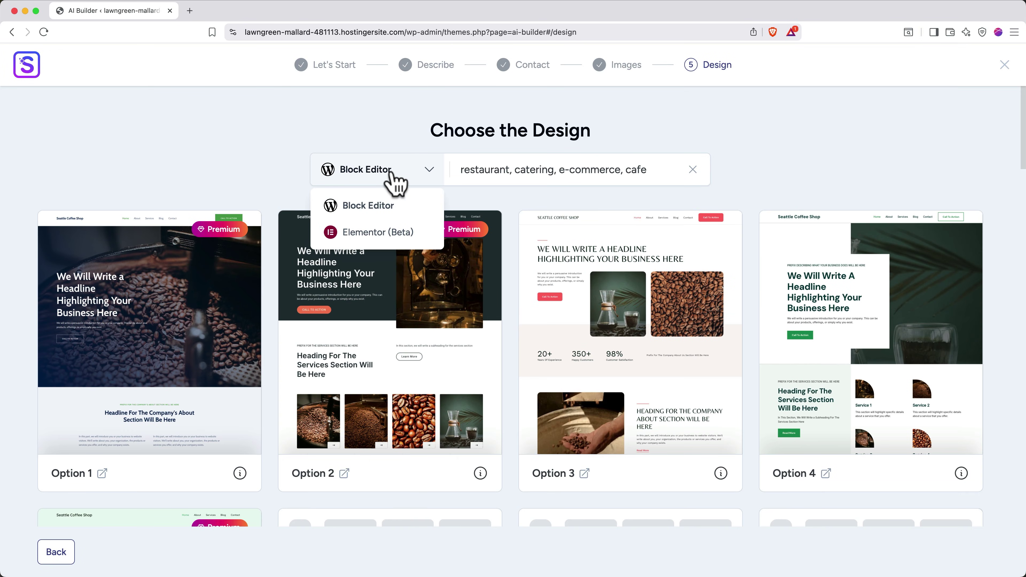
left_click(360, 232)
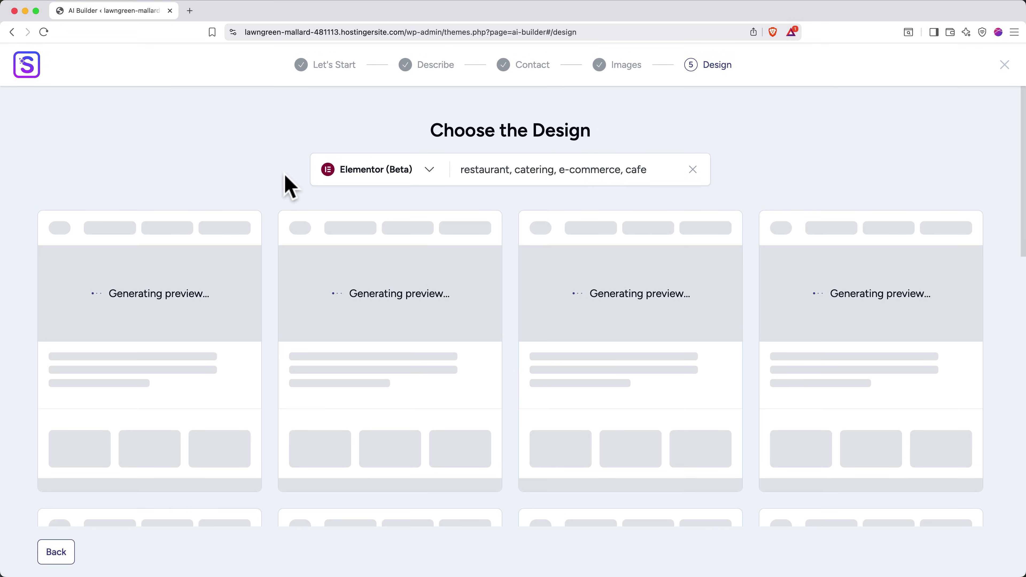
scroll(190, 228, "down", 10)
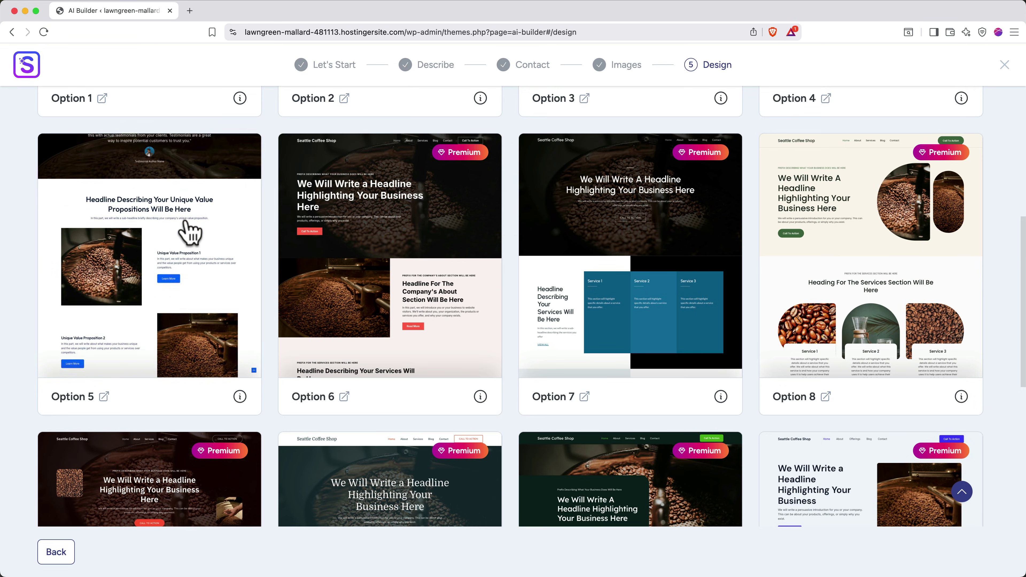
left_click(189, 231)
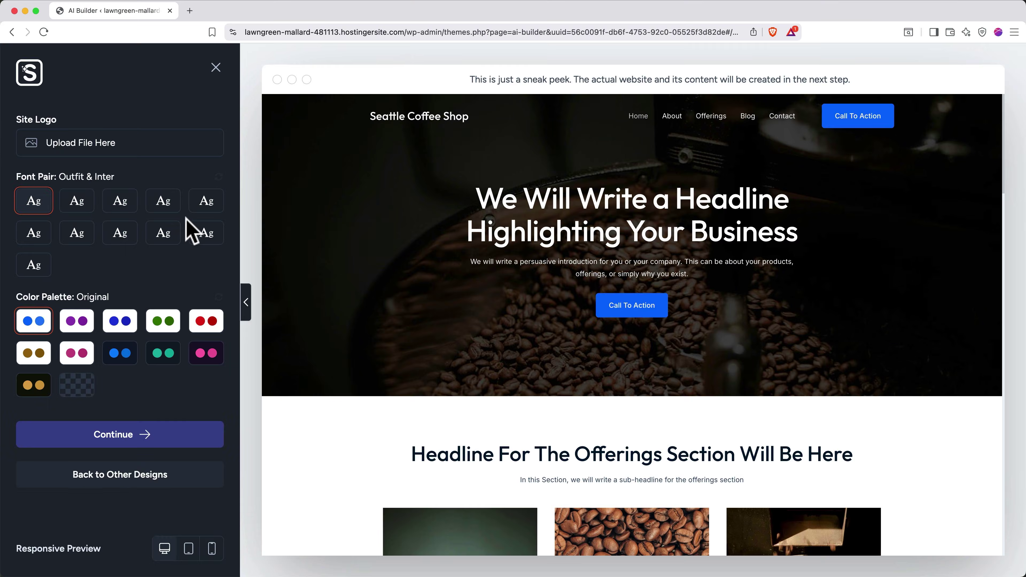
- Give Option 5 the Outfit & DM Sans fonts and dark gold Style 10 palette, then continue
left_click(294, 347)
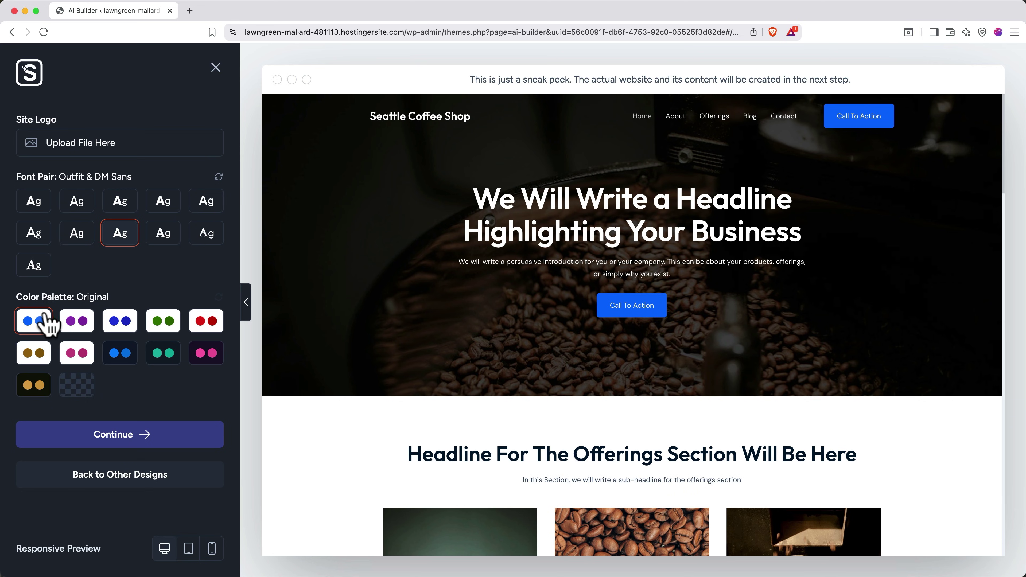
left_click(76, 321)
left_click(121, 324)
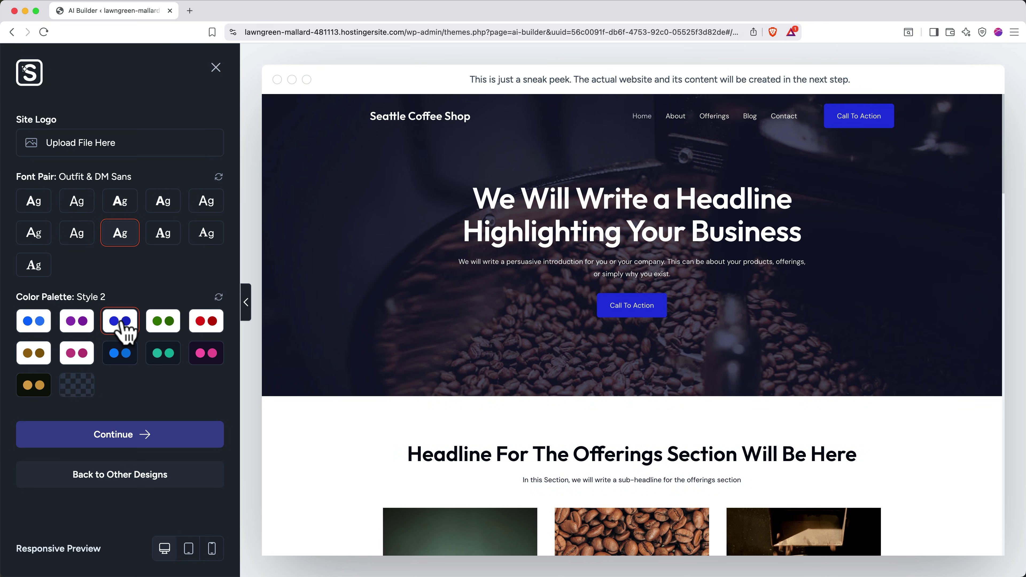
left_click(160, 323)
left_click(33, 386)
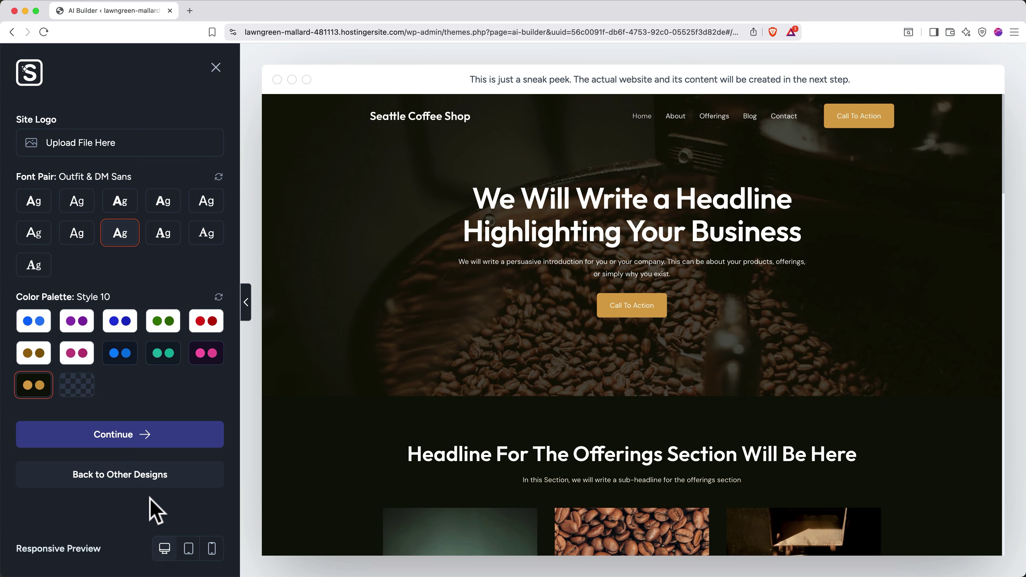
left_click(147, 440)
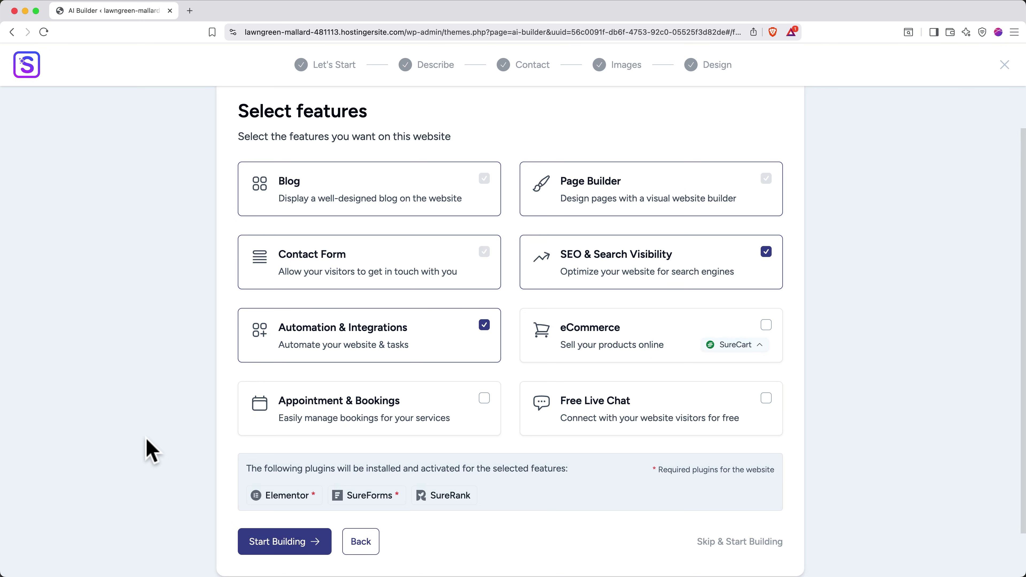
- Build the site on ZipWP's Free plan, spending one credit to generate it
left_click(280, 541)
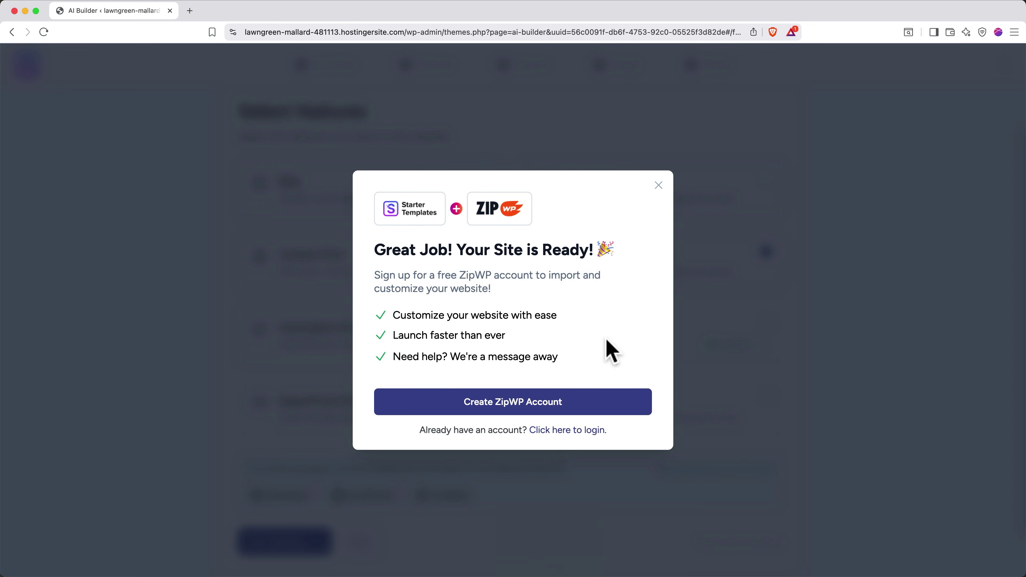
left_click(573, 429)
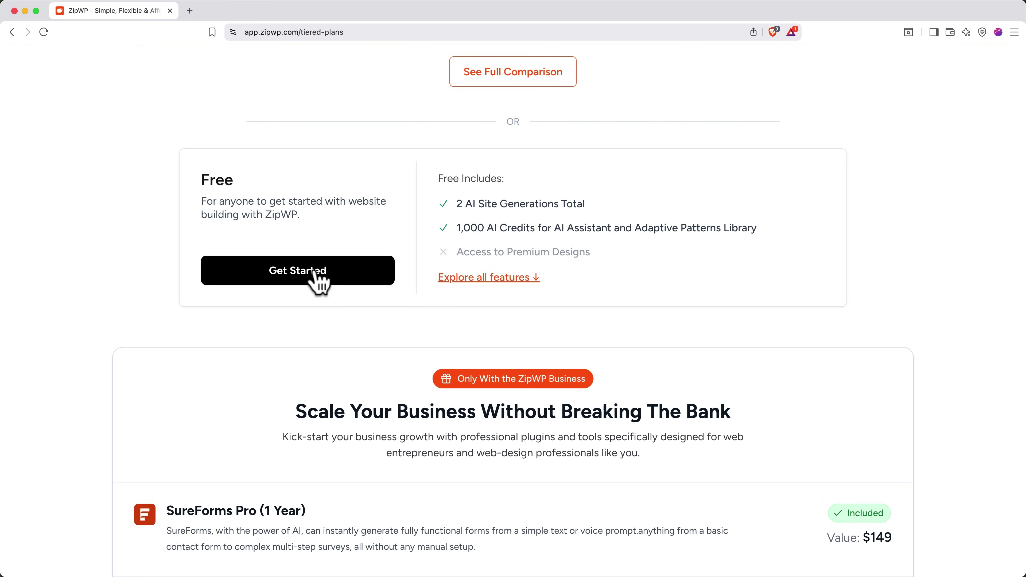
left_click(314, 273)
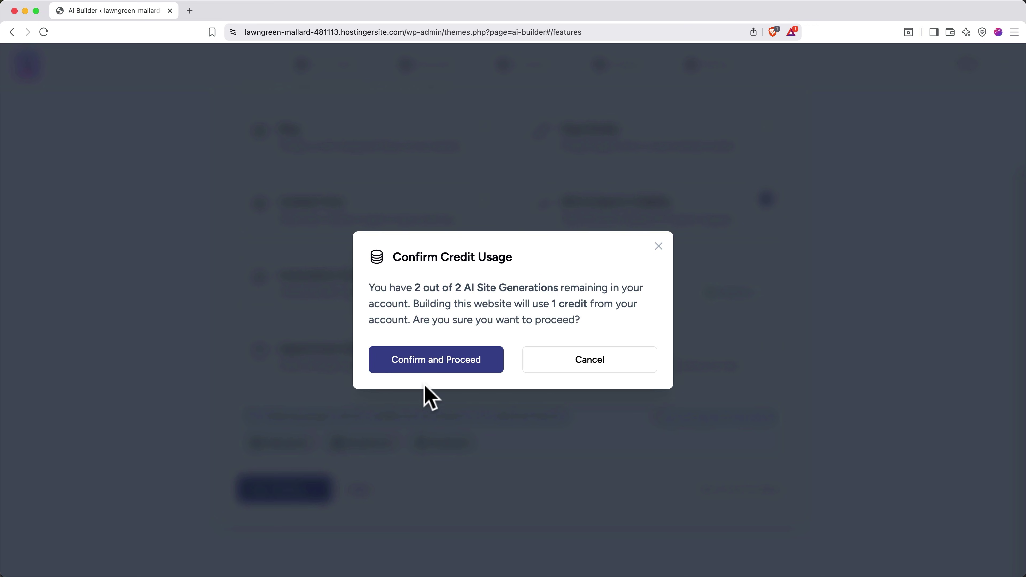
left_click(426, 369)
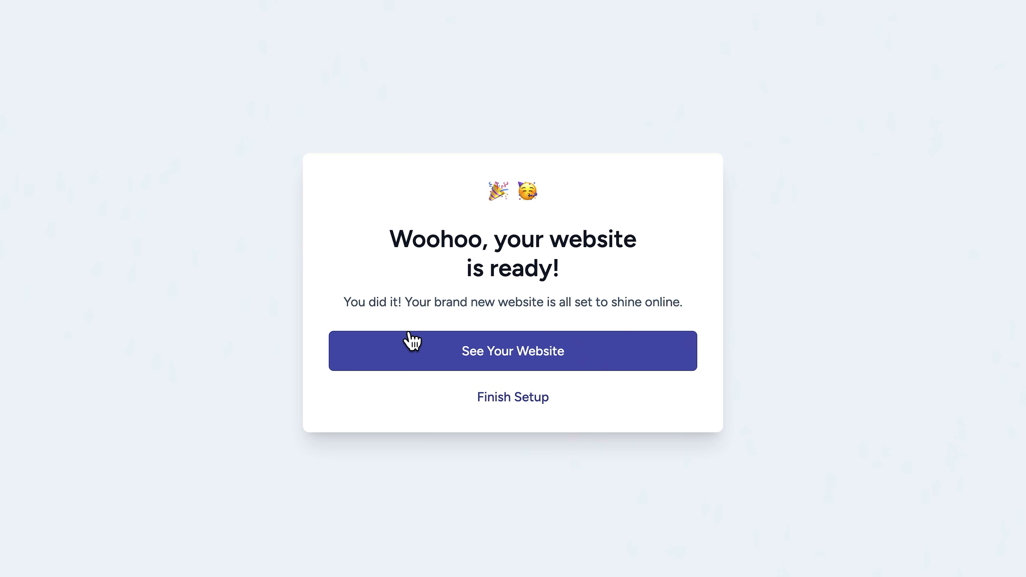
- View the new site, follow the hero's Join Us Now link, and browse the Blog page
left_click(416, 338)
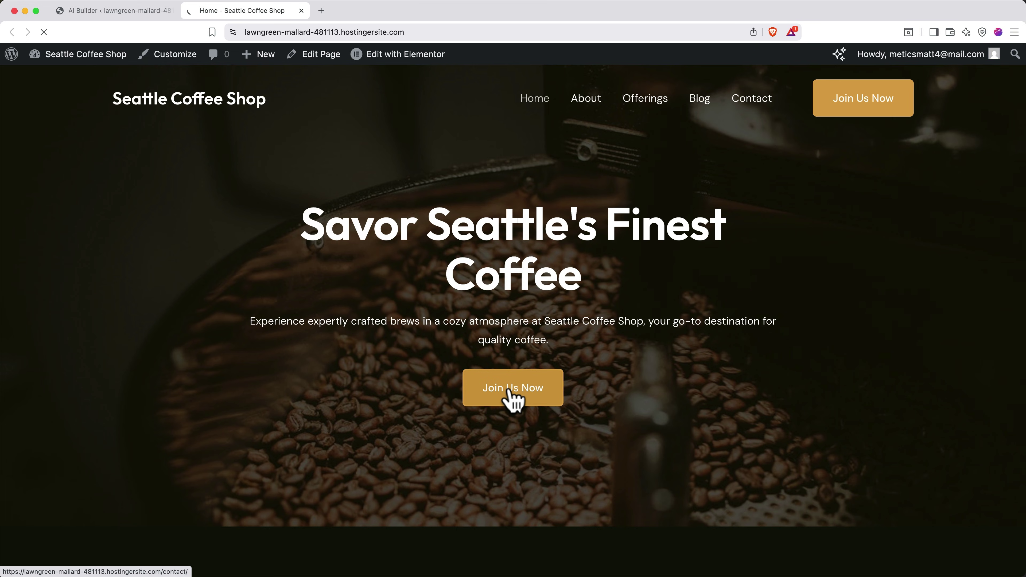
left_click(509, 388)
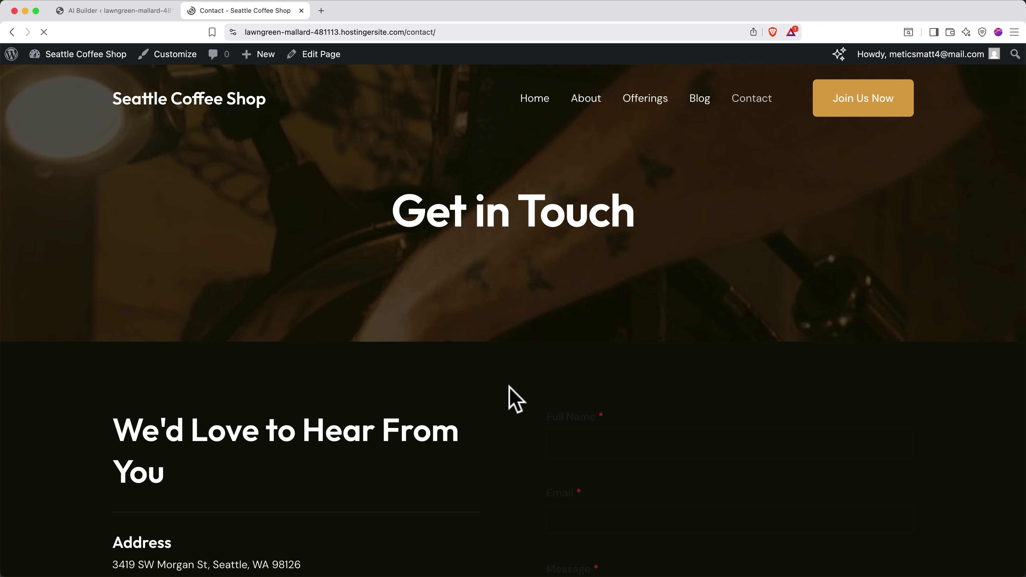
left_click(699, 105)
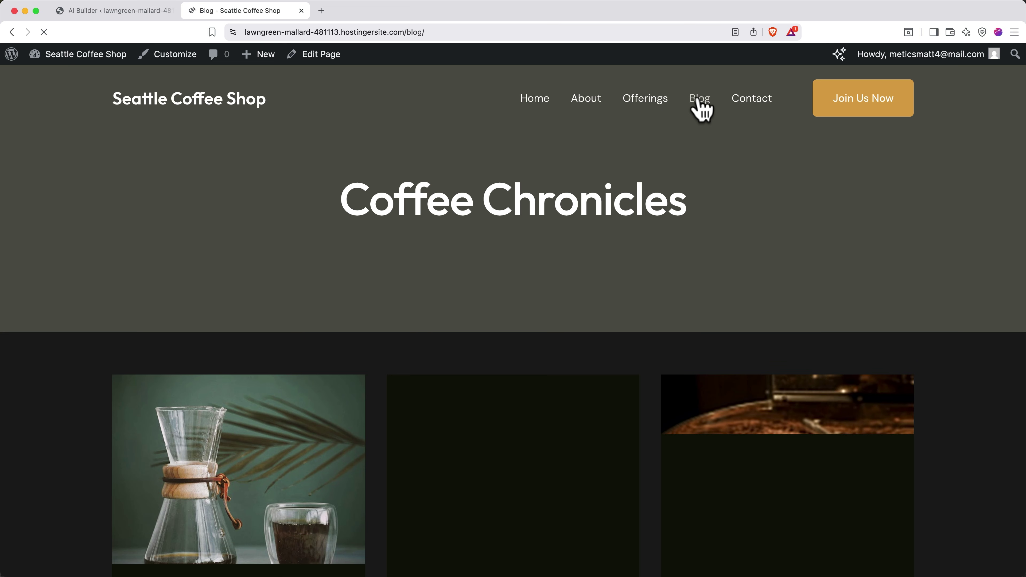
scroll(703, 108, "down", 5)
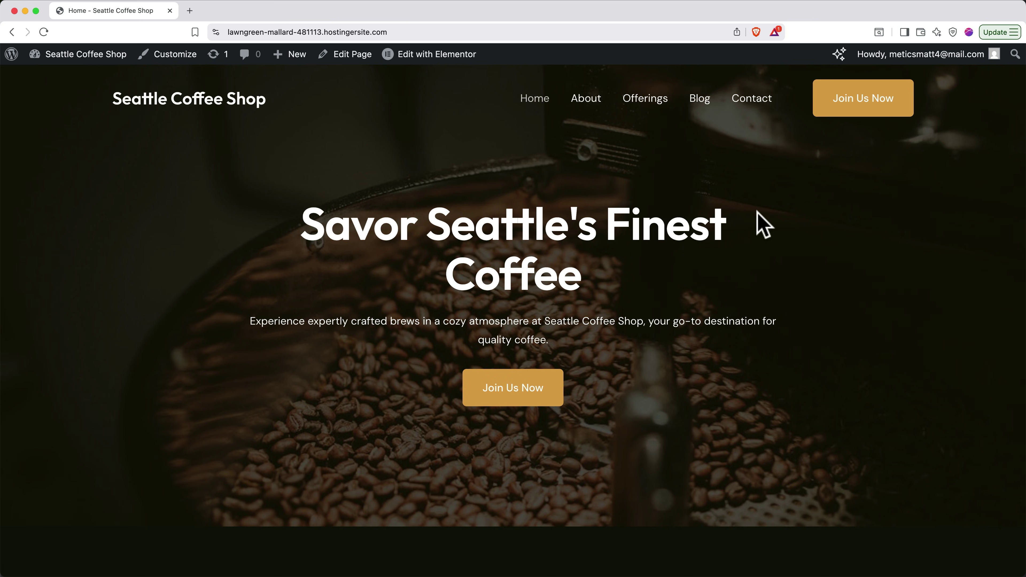
- Open the Seattle Coffee Shop homepage in Elementor from the admin bar
mouse_move(441, 62)
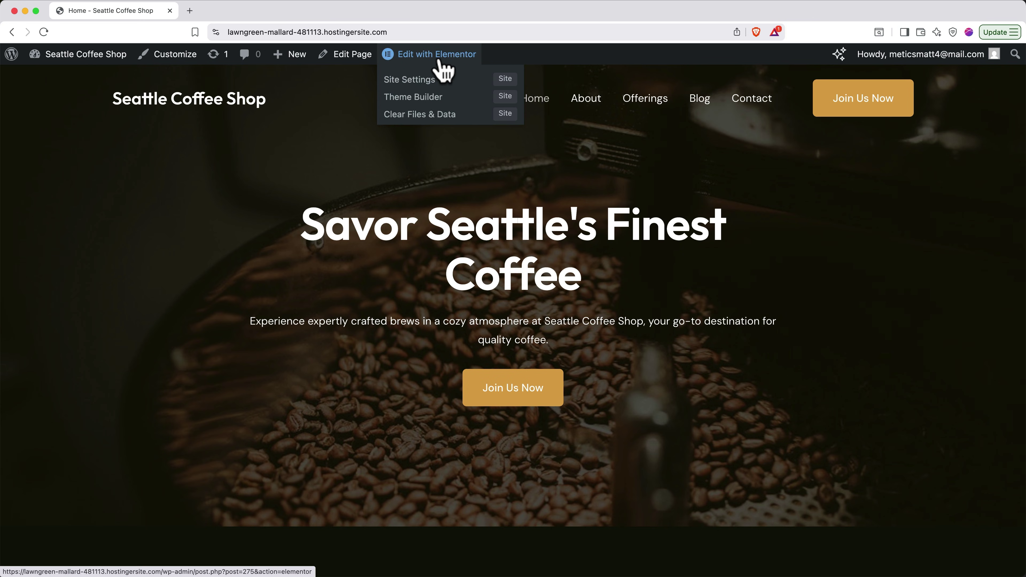
left_click(442, 61)
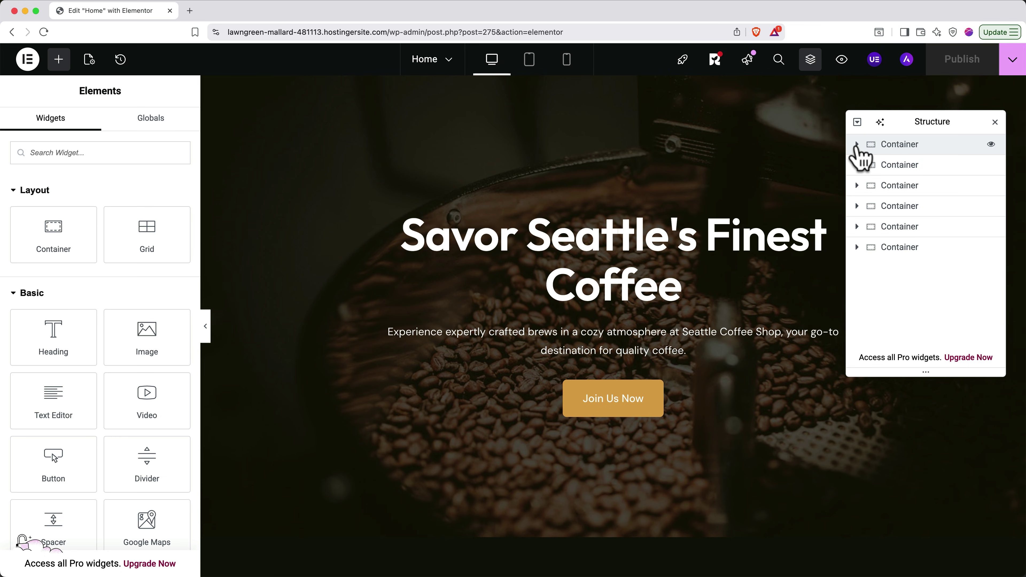
- Expand the hero container in Structure, select its Image Box and button, and toggle visibility
left_click(856, 145)
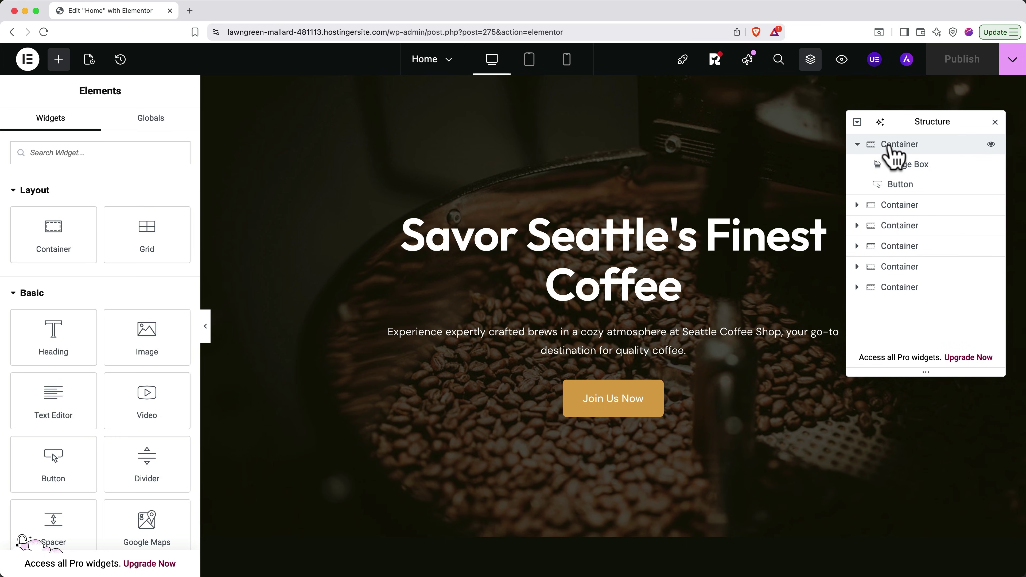
left_click(905, 144)
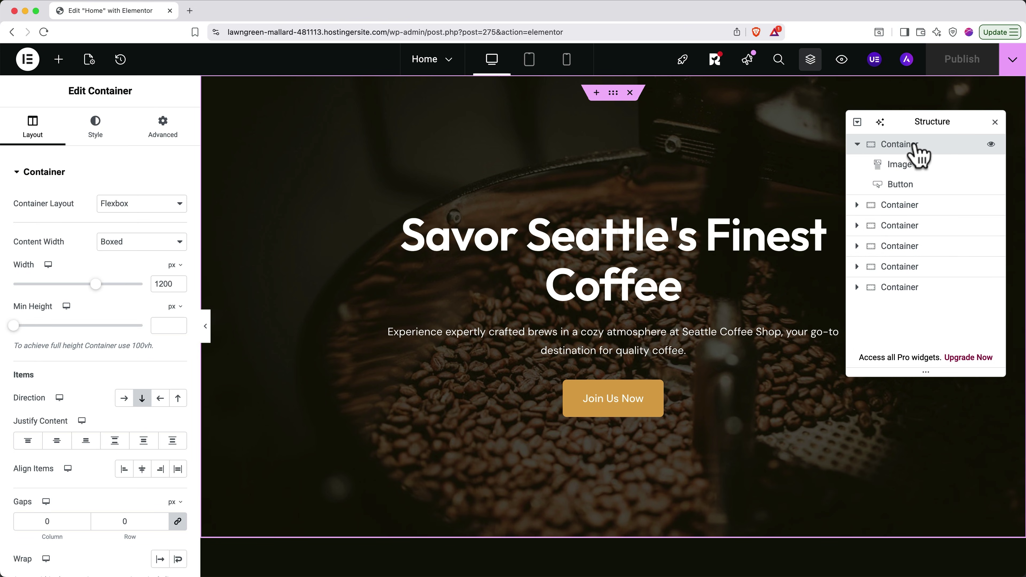
left_click(857, 145)
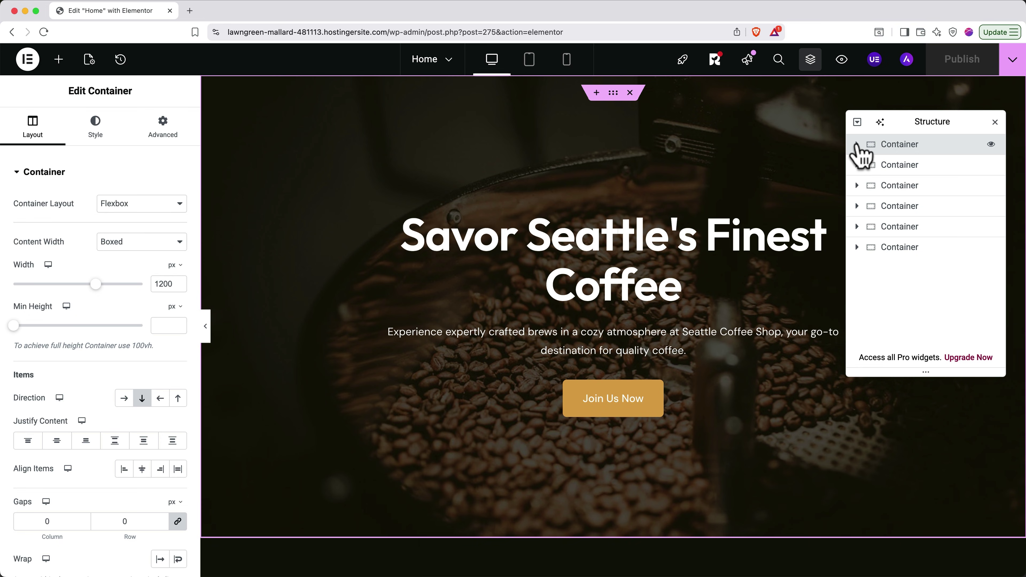
left_click(857, 145)
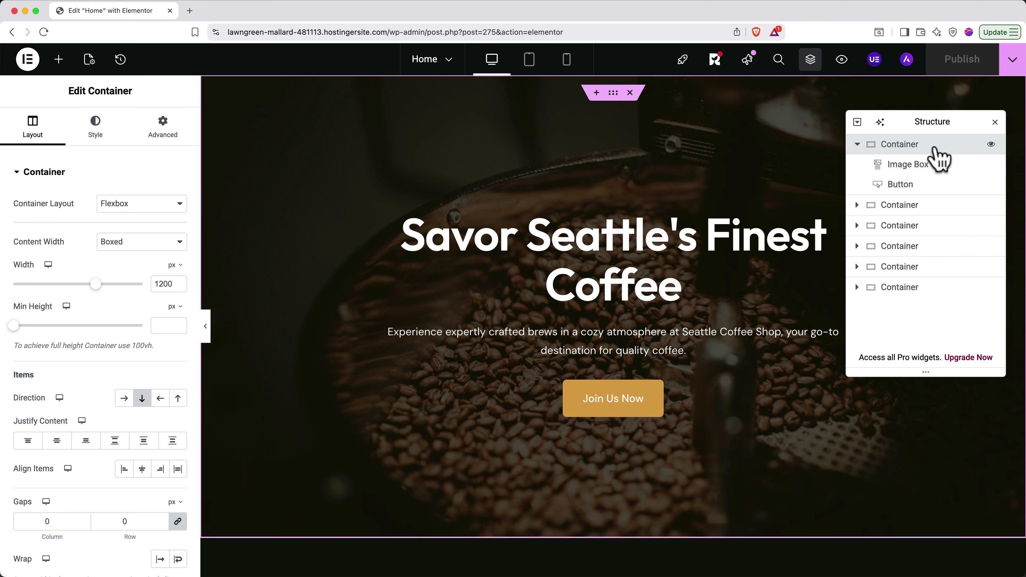
left_click(933, 165)
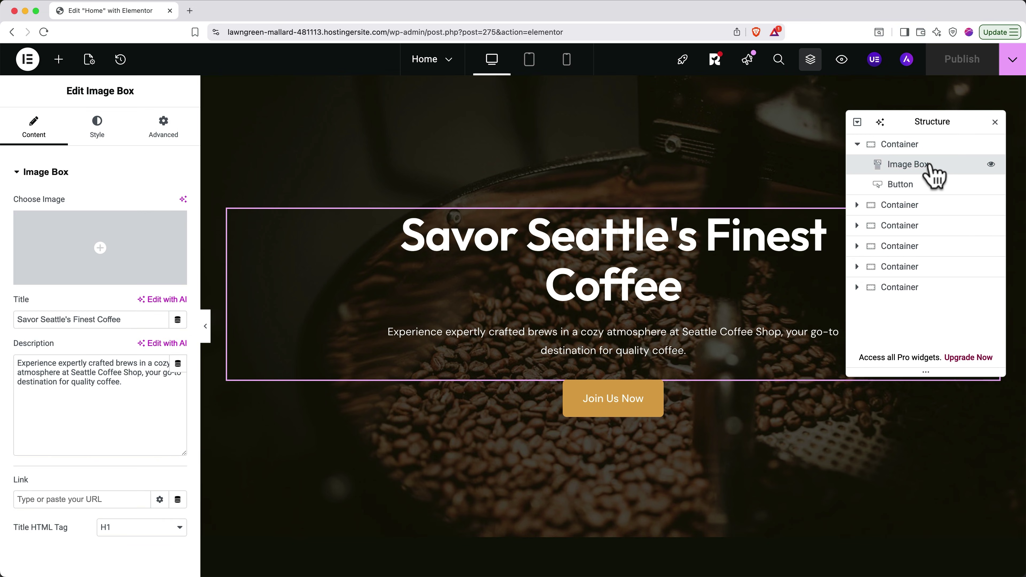
left_click(920, 186)
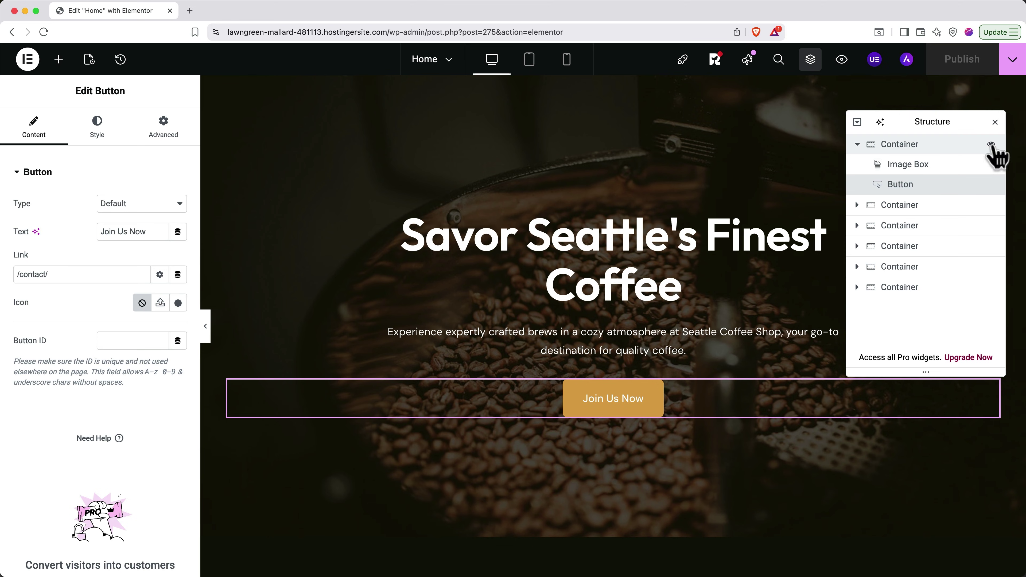
left_click(991, 144)
left_click(991, 145)
- Close the outline and drag the Explore Our Coffee Creations section to a new spot
left_click(994, 123)
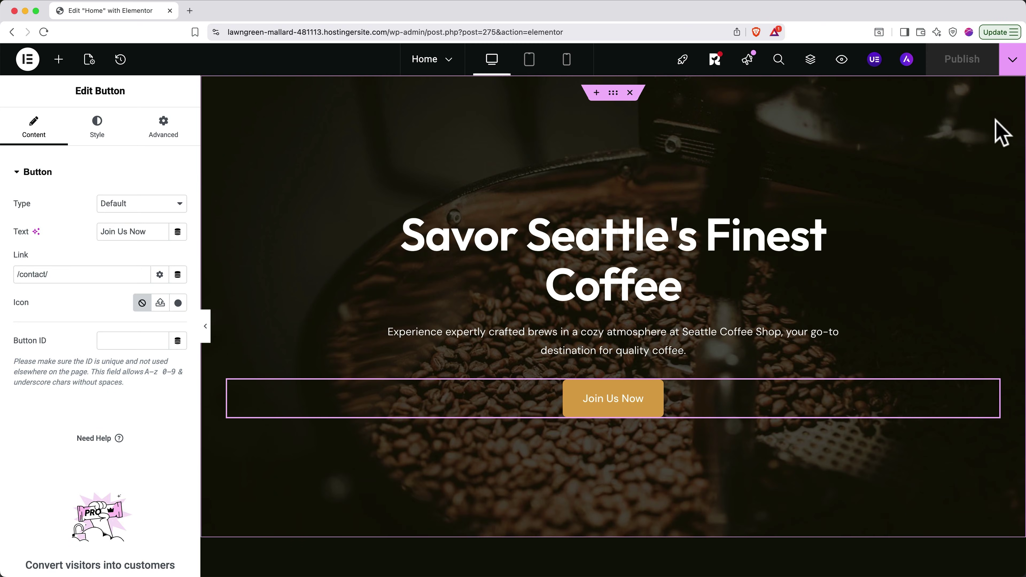
scroll(1001, 130, "down", 5)
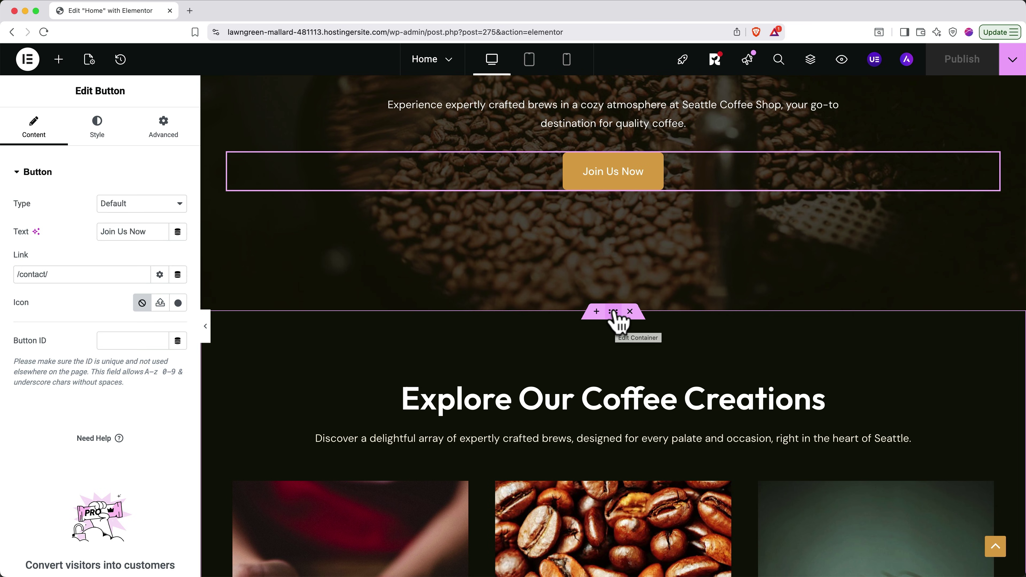
left_click_drag(613, 312, 606, 130)
left_click(597, 115)
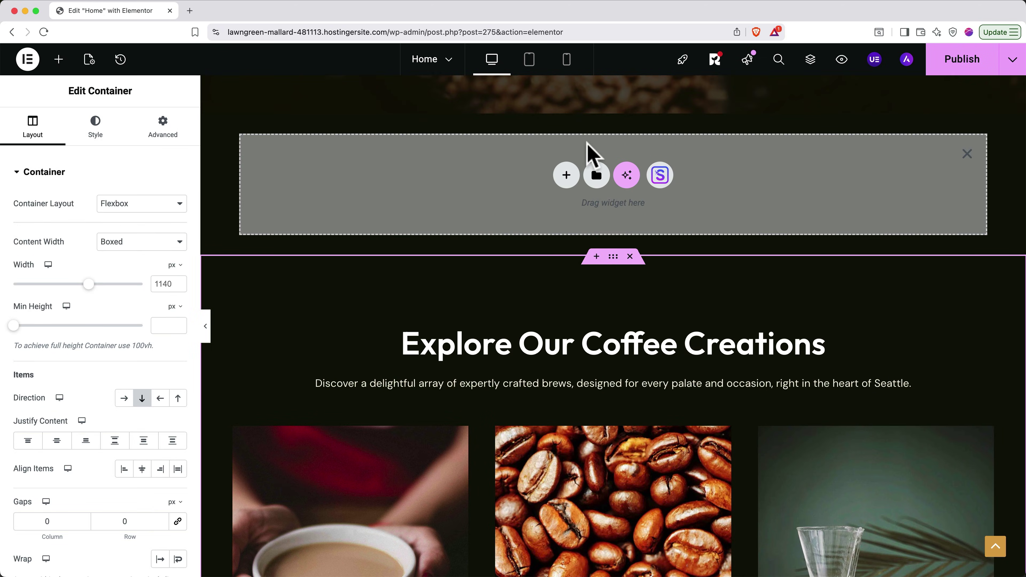
left_click(566, 175)
left_click(579, 218)
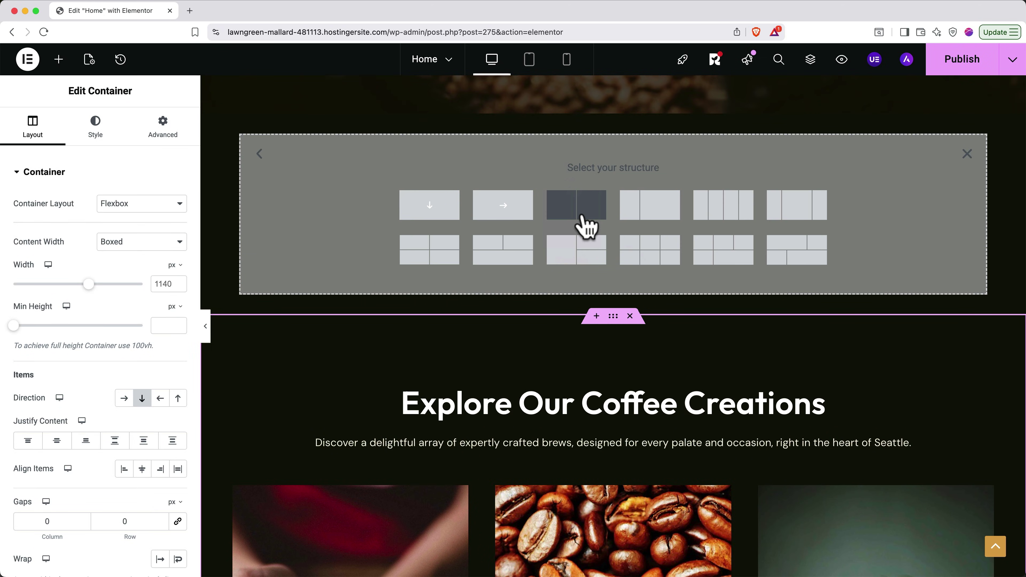
left_click(582, 217)
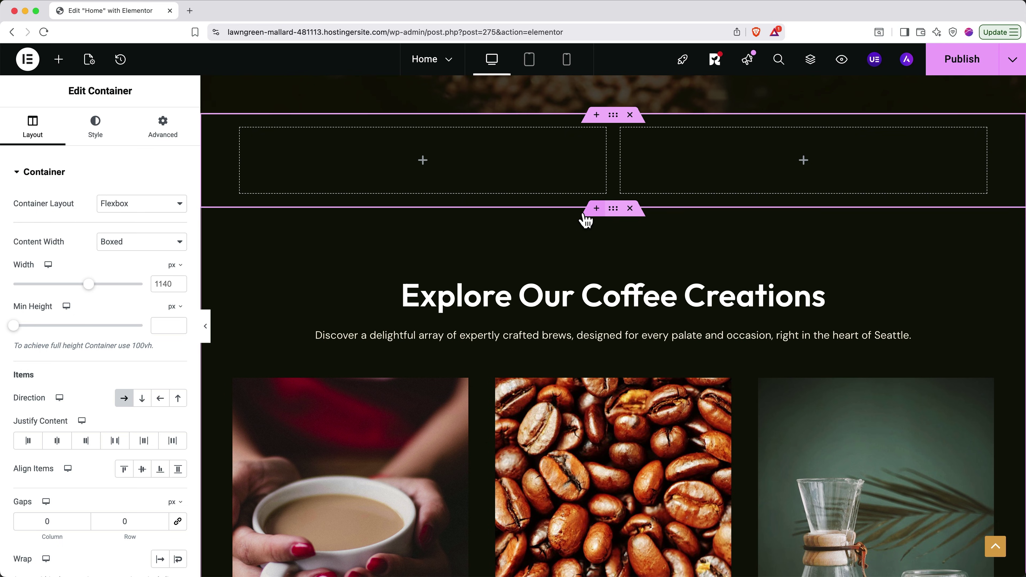
left_click(630, 115)
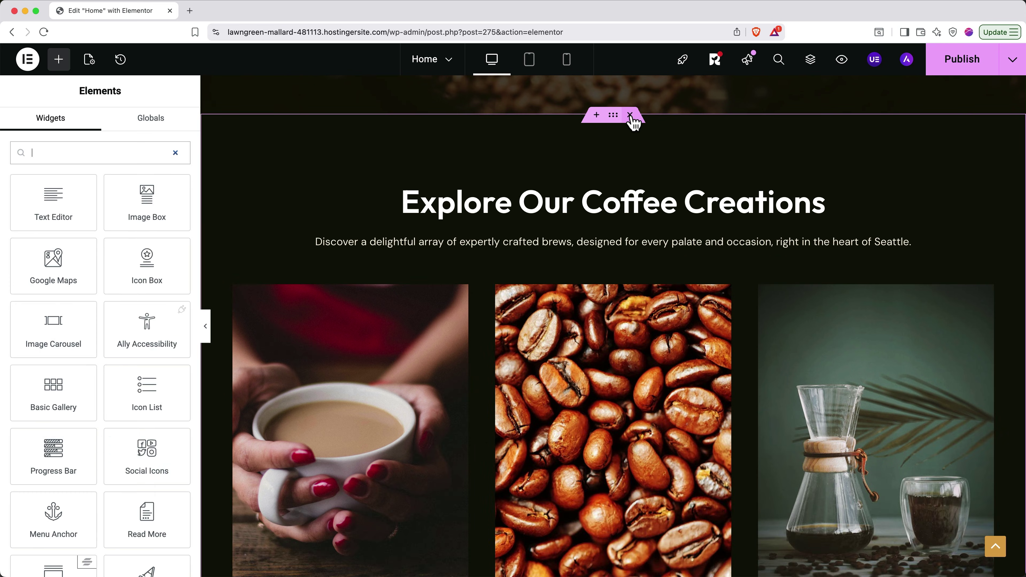
scroll(632, 121, "up", 6)
scroll(632, 120, "up", 4)
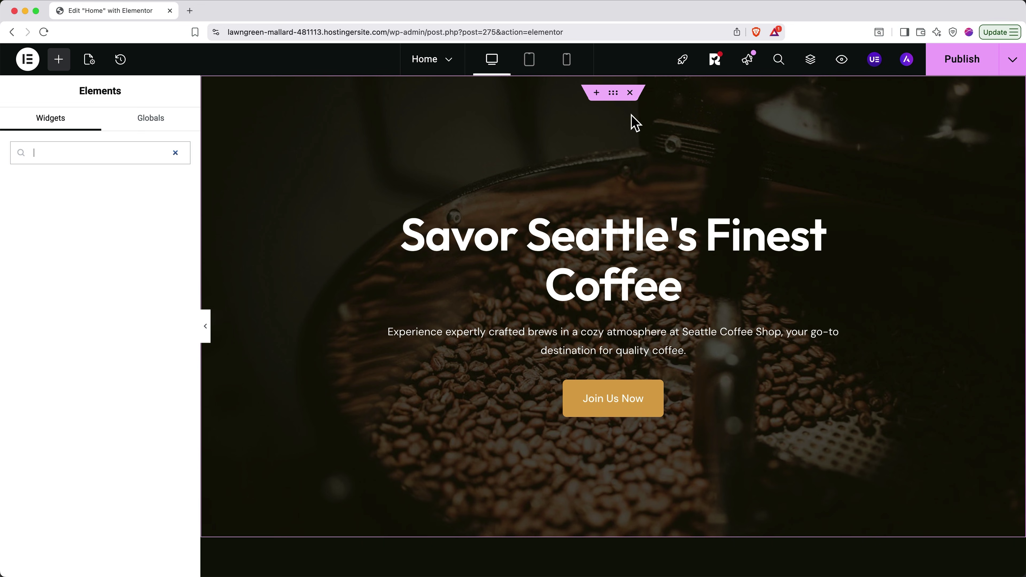
- Change the hero heading's word 'Finest' to 'Best'
double_click(657, 274)
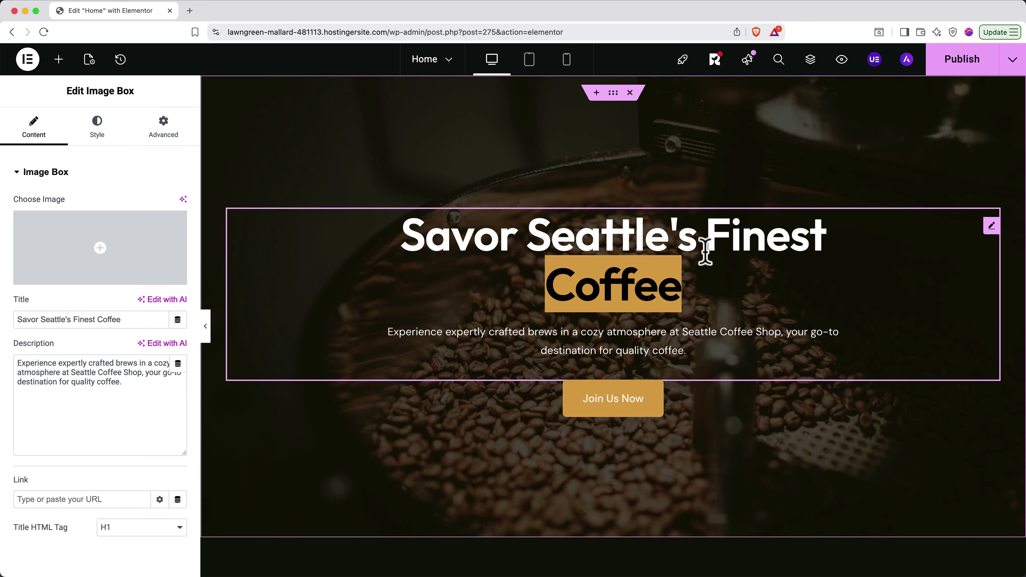
left_click(741, 234)
double_click(741, 234)
type("Best")
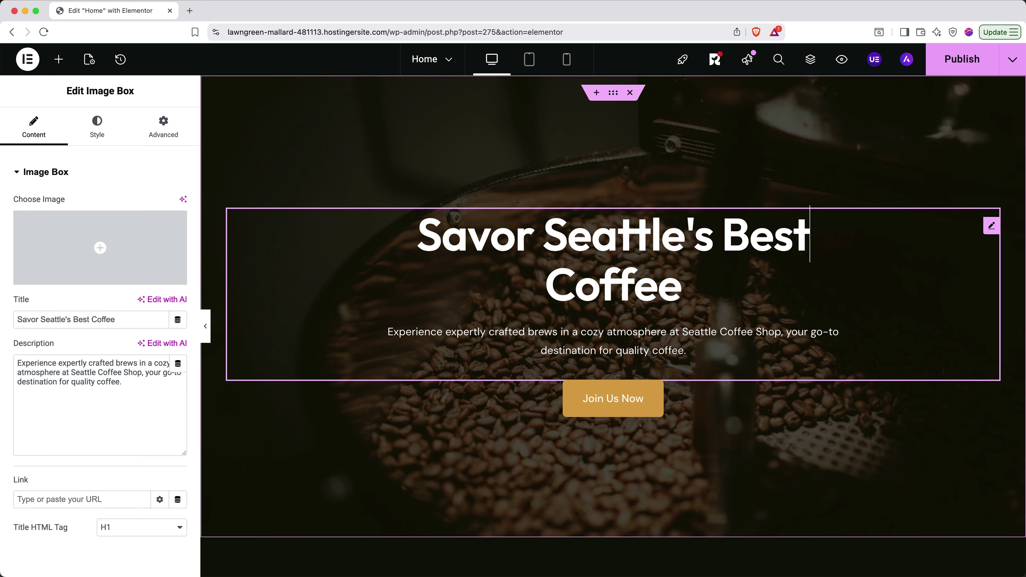
left_click(114, 148)
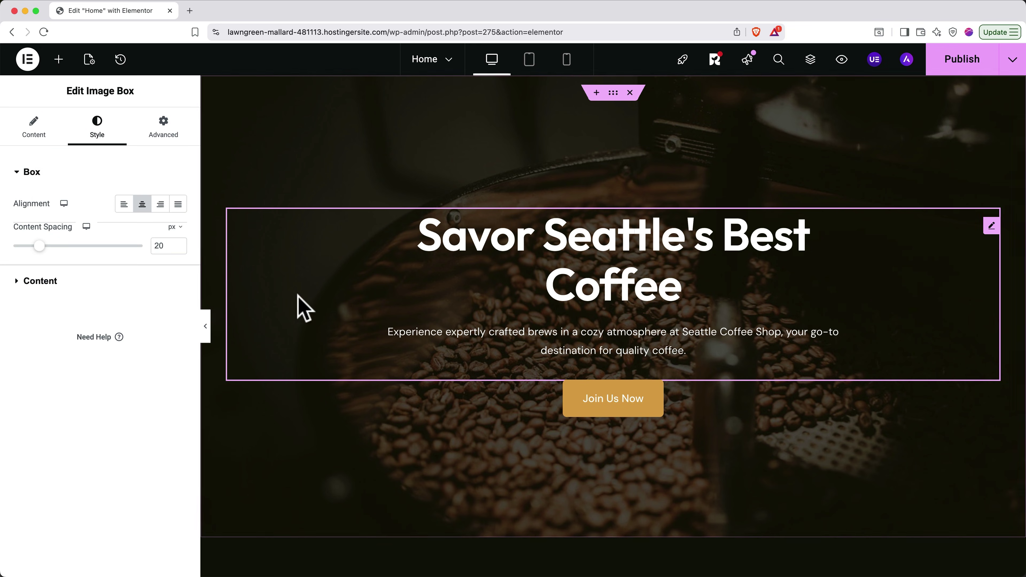
- Relabel the hero's Join Us Now button as 'Reach out!'
left_click(591, 405)
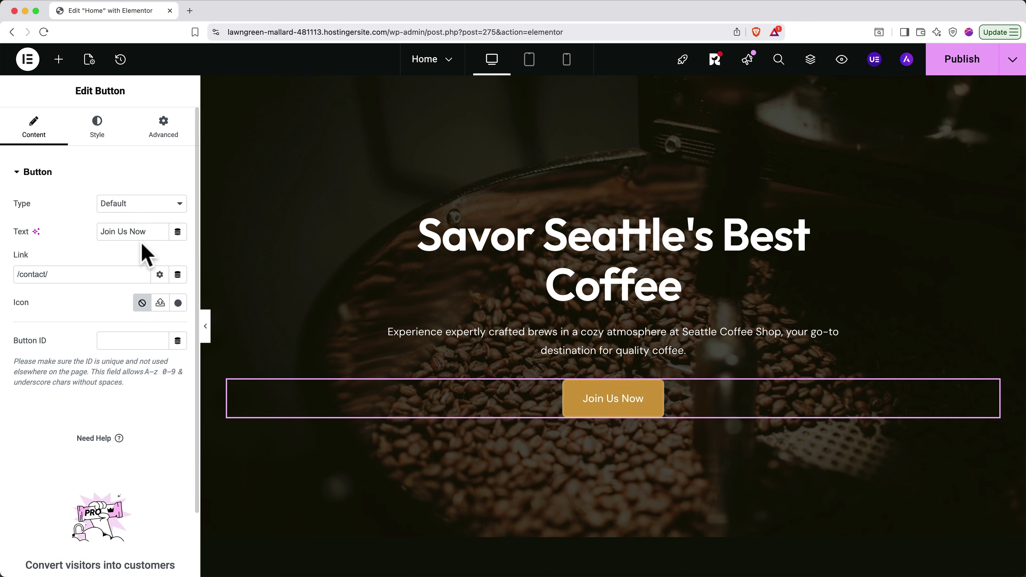
double_click(142, 232)
triple_click(142, 232)
type("Reach out!")
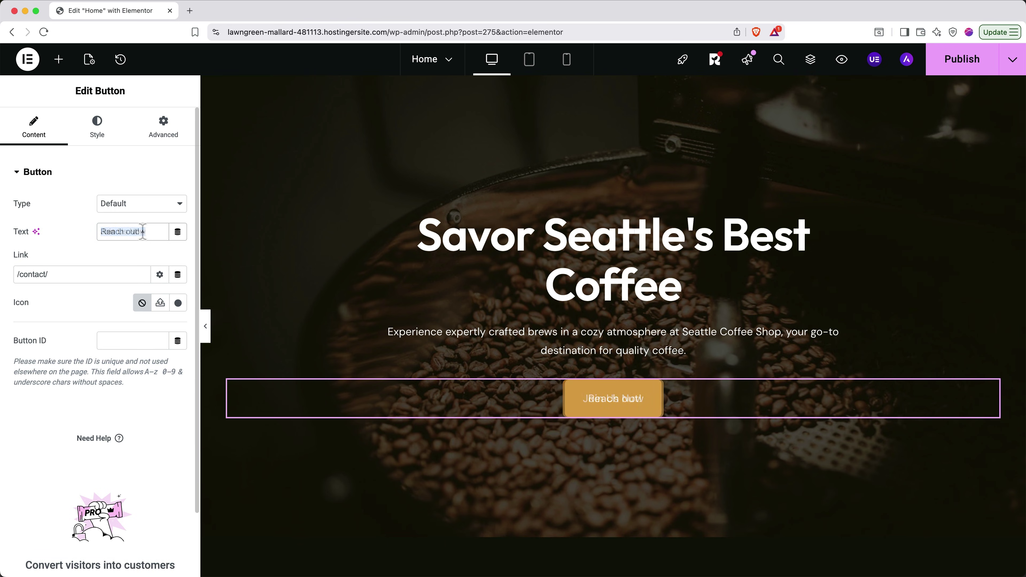
left_click(91, 276)
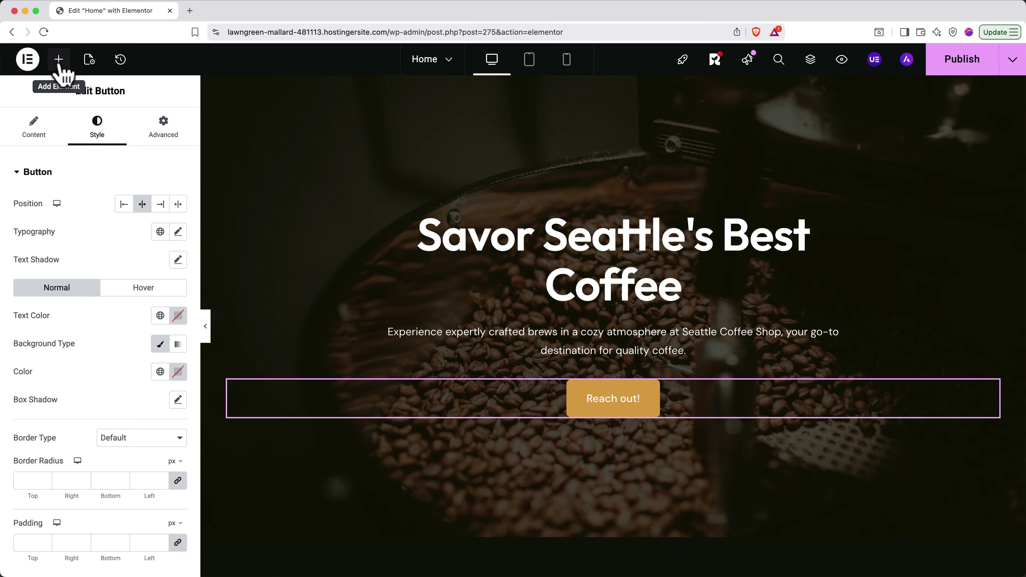
- Add a Lorem ipsum text block above the hero button, then delete it
left_click(59, 61)
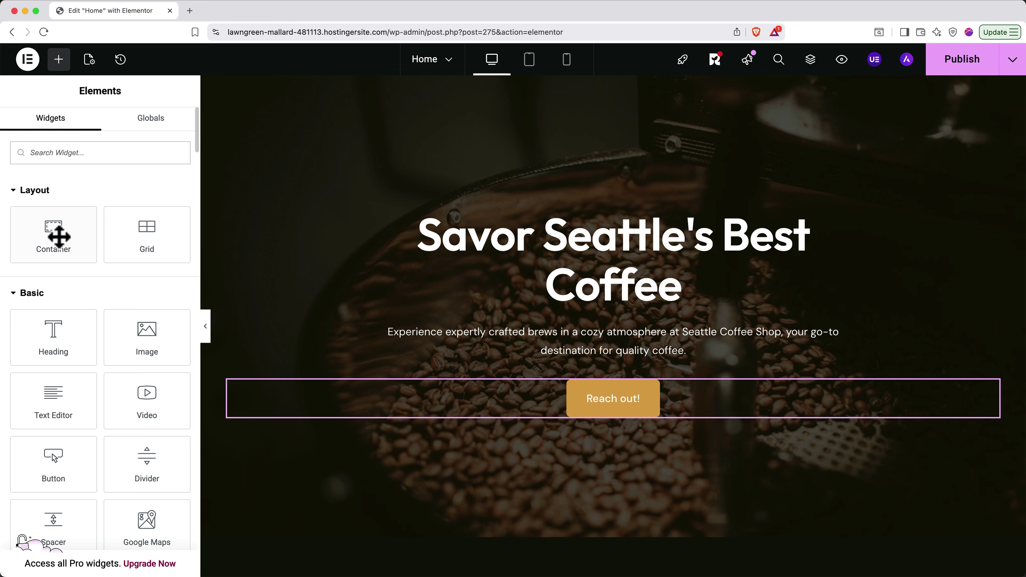
scroll(65, 339, "down", 4)
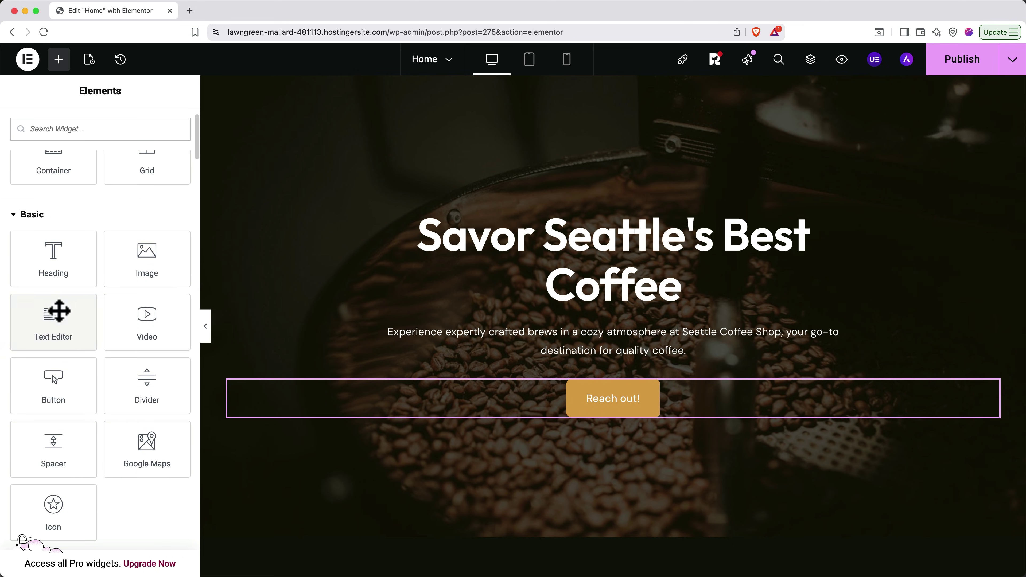
left_click_drag(61, 315, 591, 373)
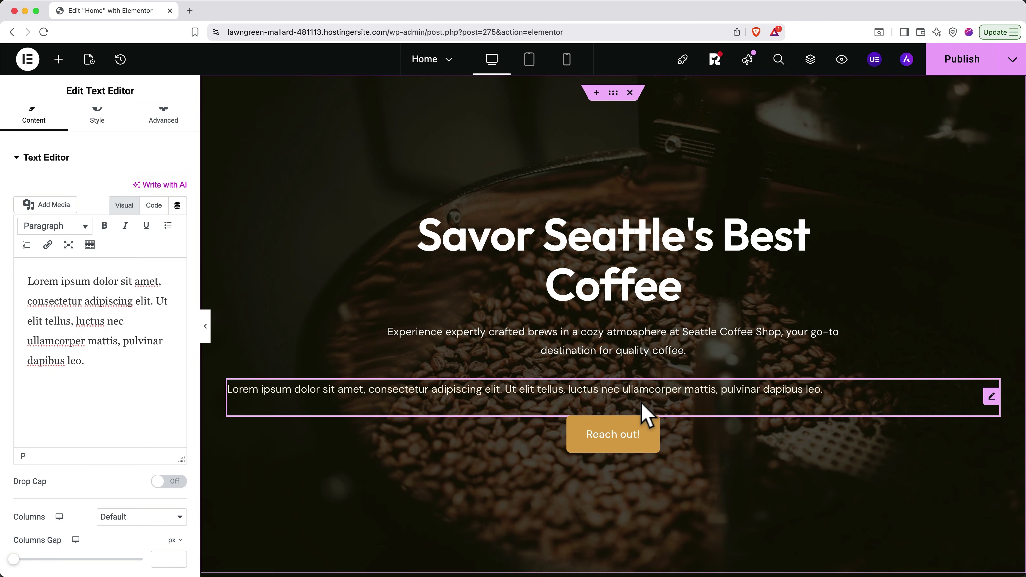
mouse_move(645, 412)
left_mouse_down()
mouse_move(657, 468)
mouse_move(625, 493)
mouse_move(607, 452)
mouse_move(614, 470)
mouse_move(646, 396)
left_mouse_up()
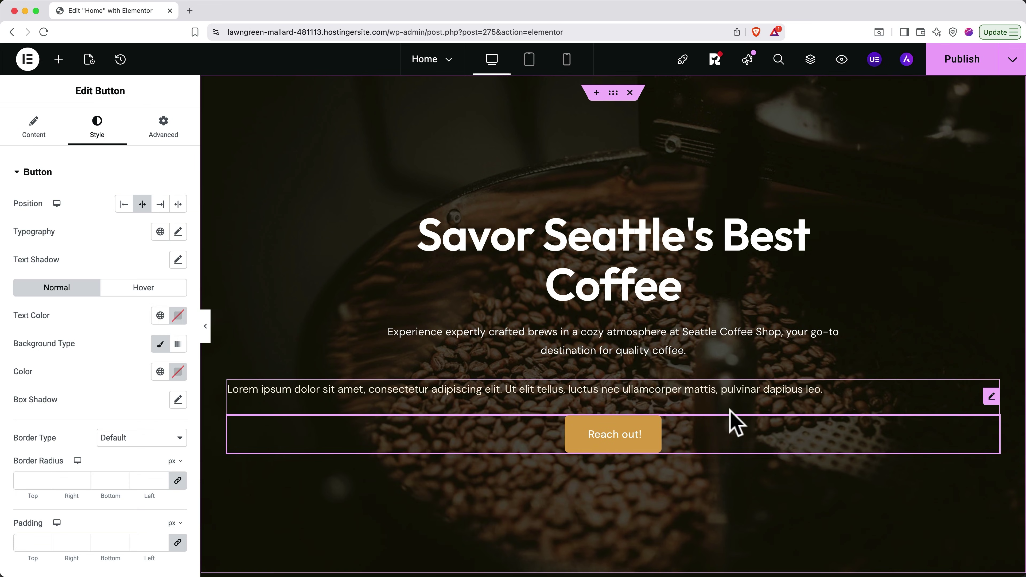
right_click(737, 405)
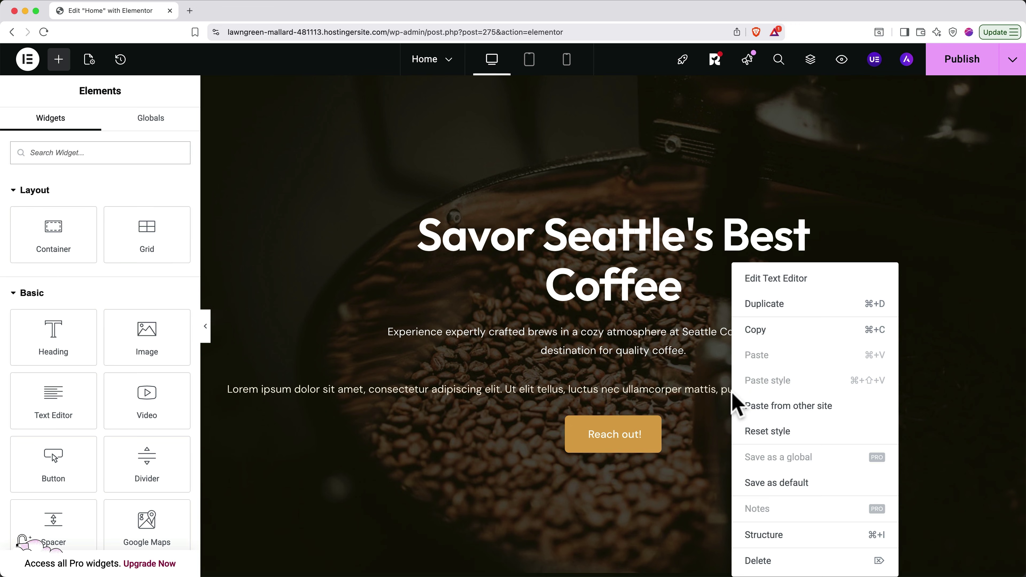
left_click(763, 563)
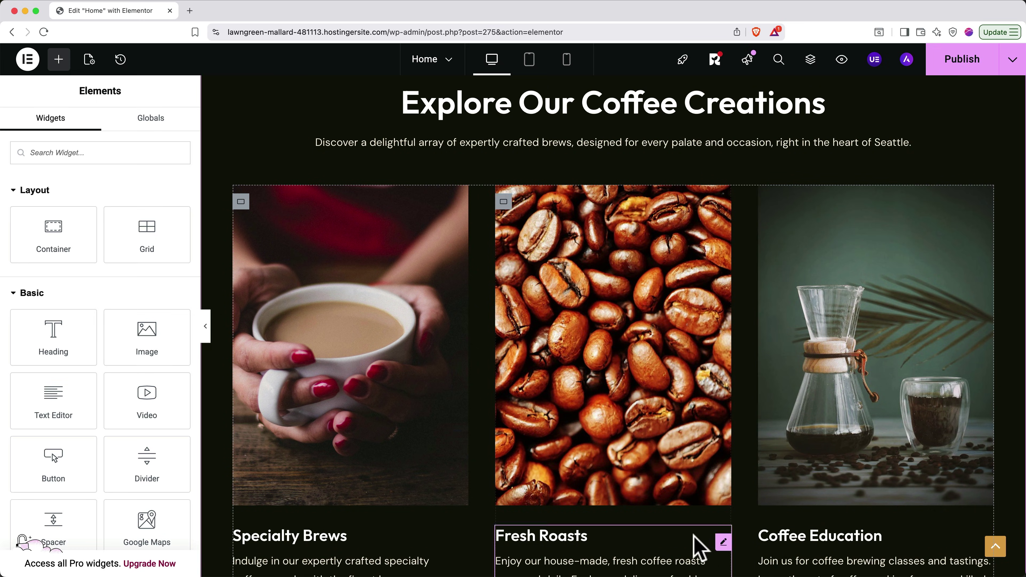
- Swap the Specialty Brews coffee cup image for the espresso cup photo
left_click(438, 436)
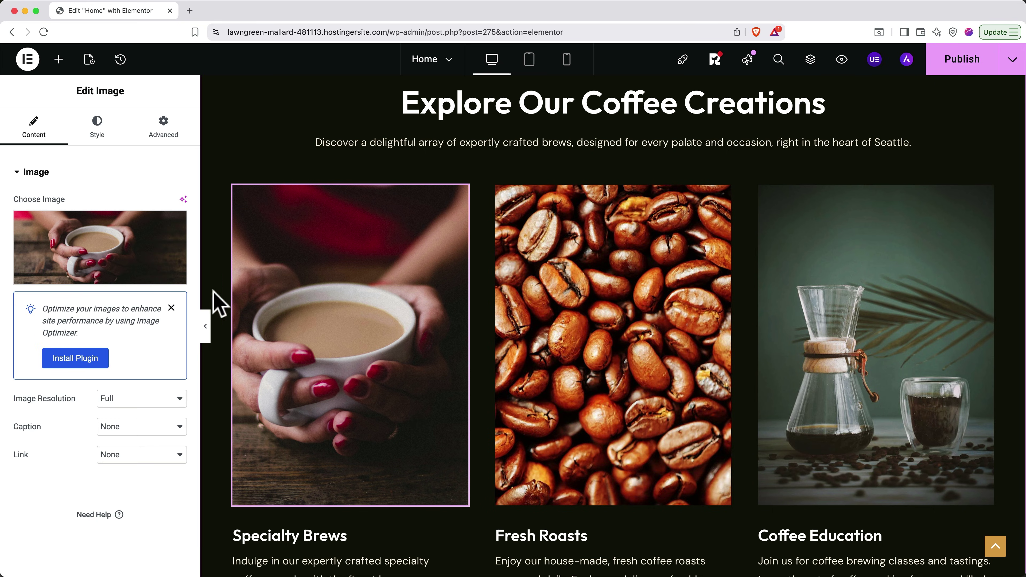
mouse_move(131, 250)
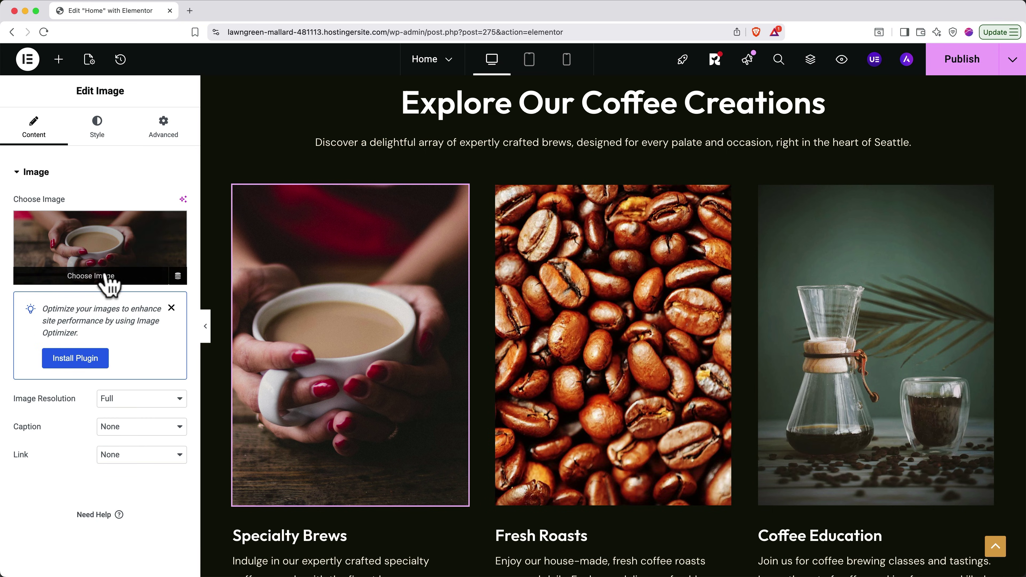
left_click(91, 276)
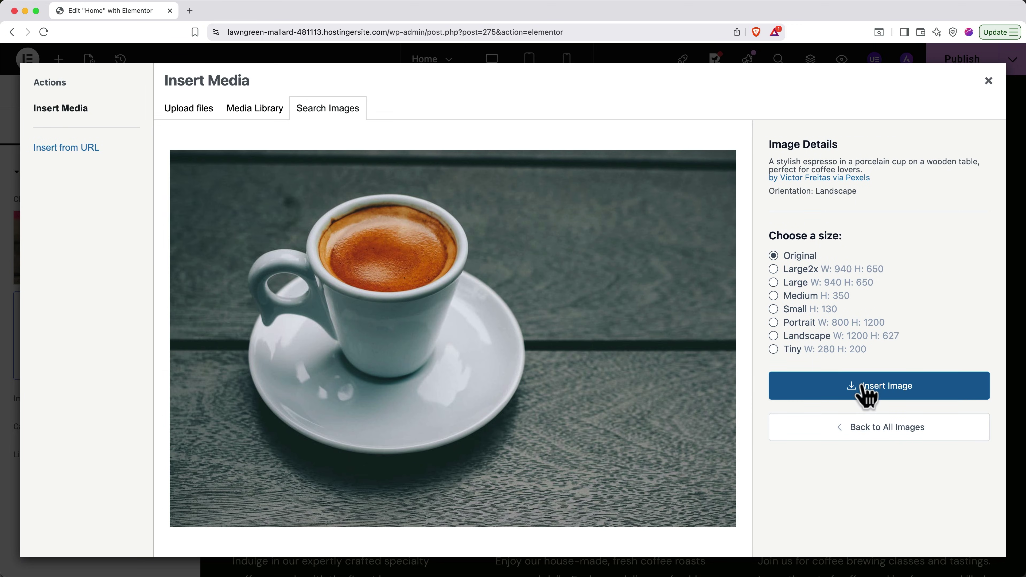
left_click(865, 395)
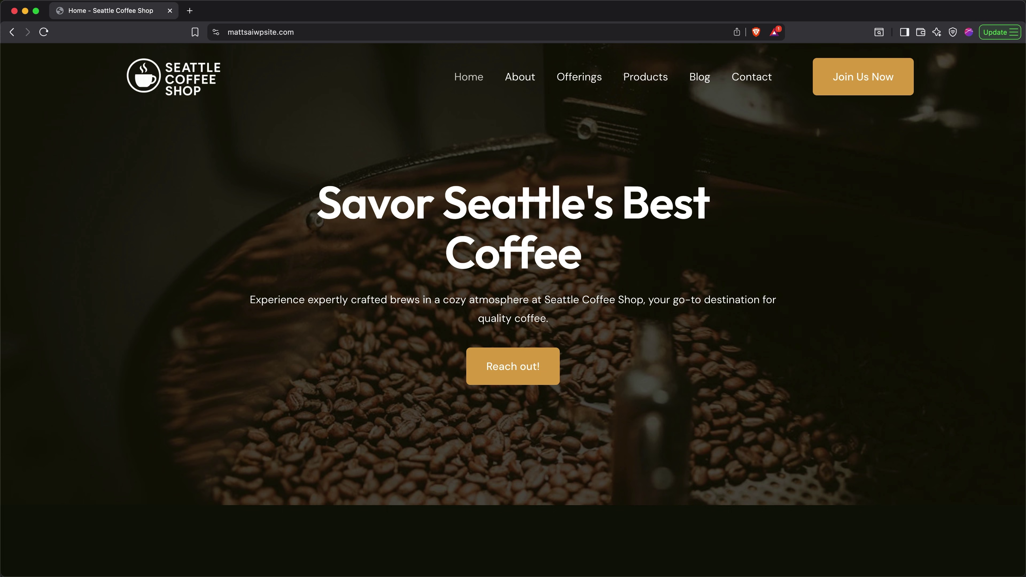
scroll(513, 283, "down", 5)
scroll(513, 283, "down", 5)
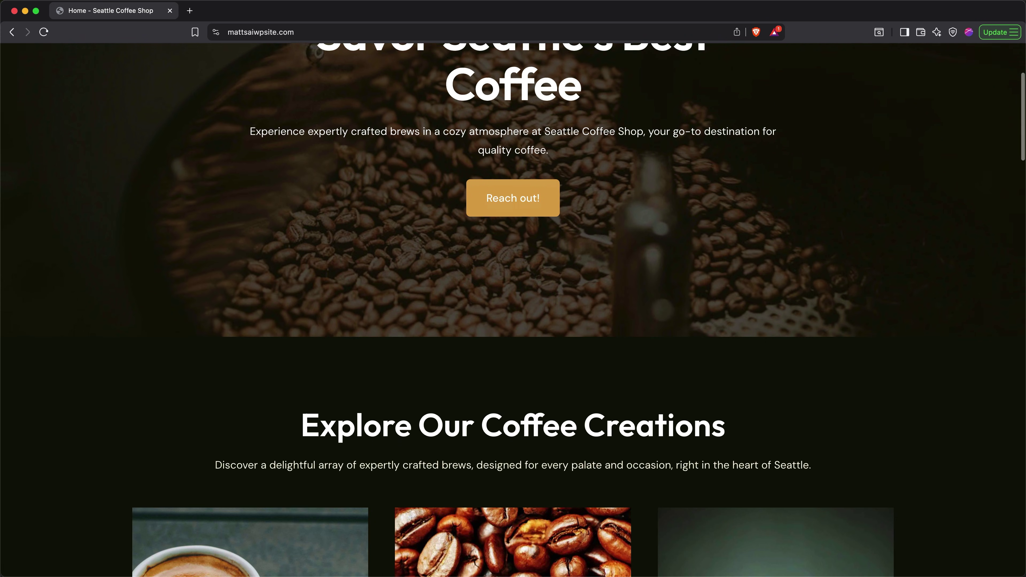
scroll(513, 282, "down", 5)
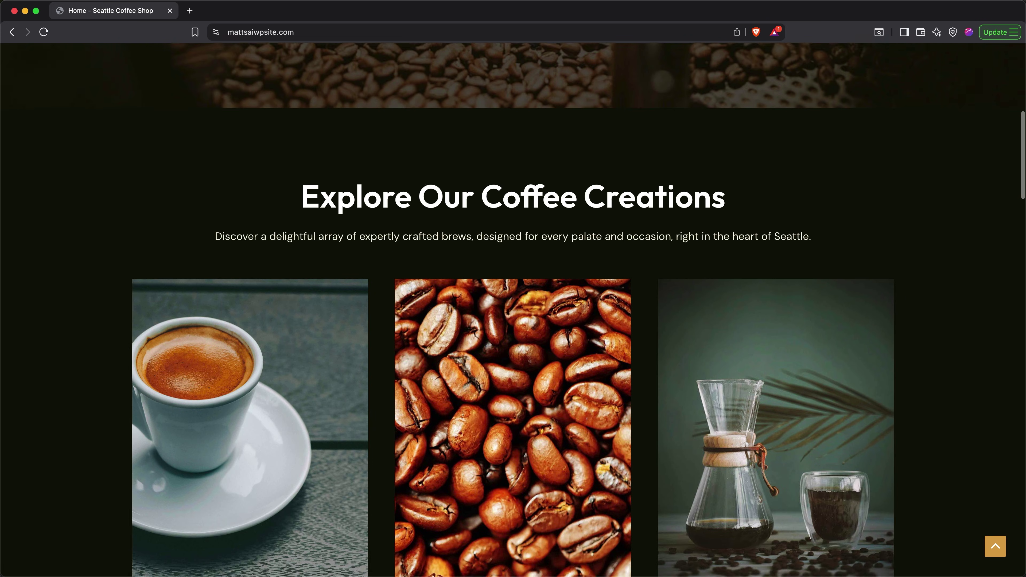
scroll(513, 283, "down", 4)
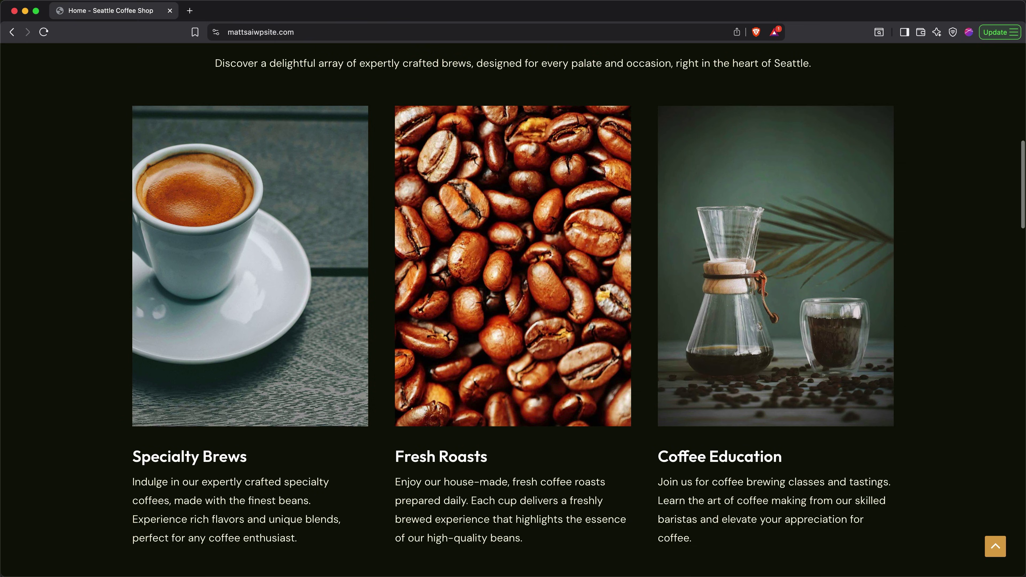
scroll(513, 283, "down", 5)
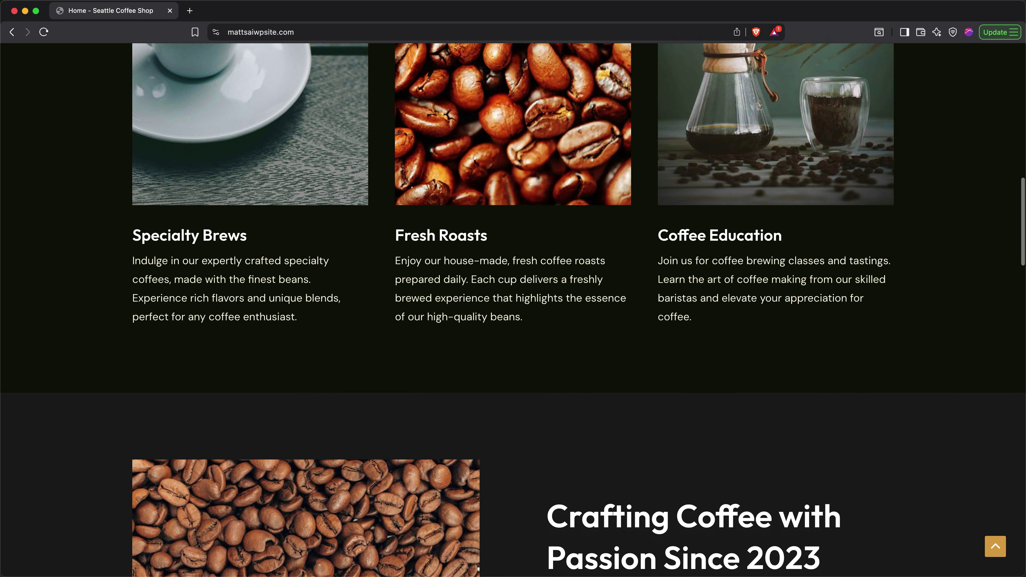
scroll(513, 283, "down", 3)
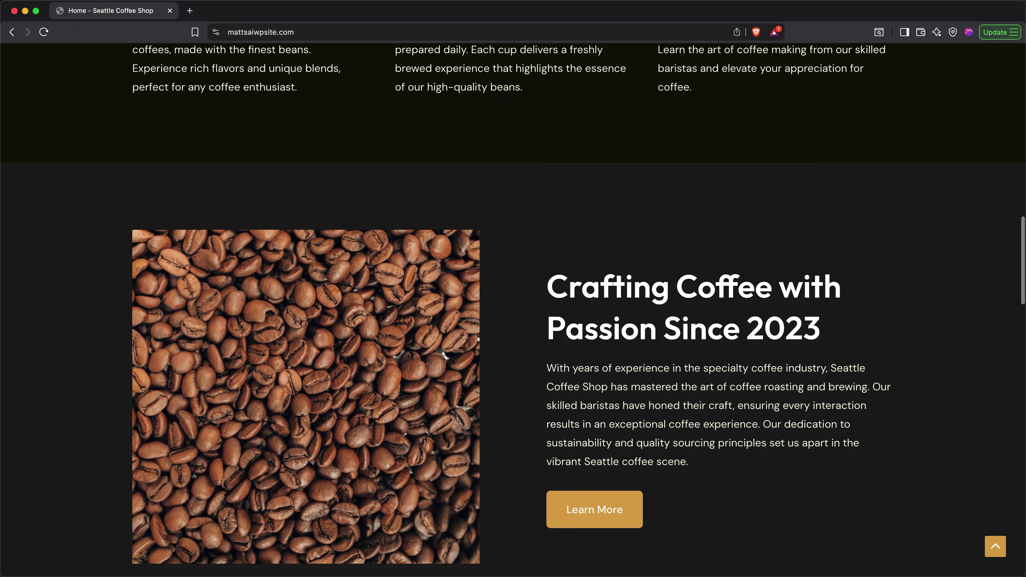
scroll(513, 283, "down", 4)
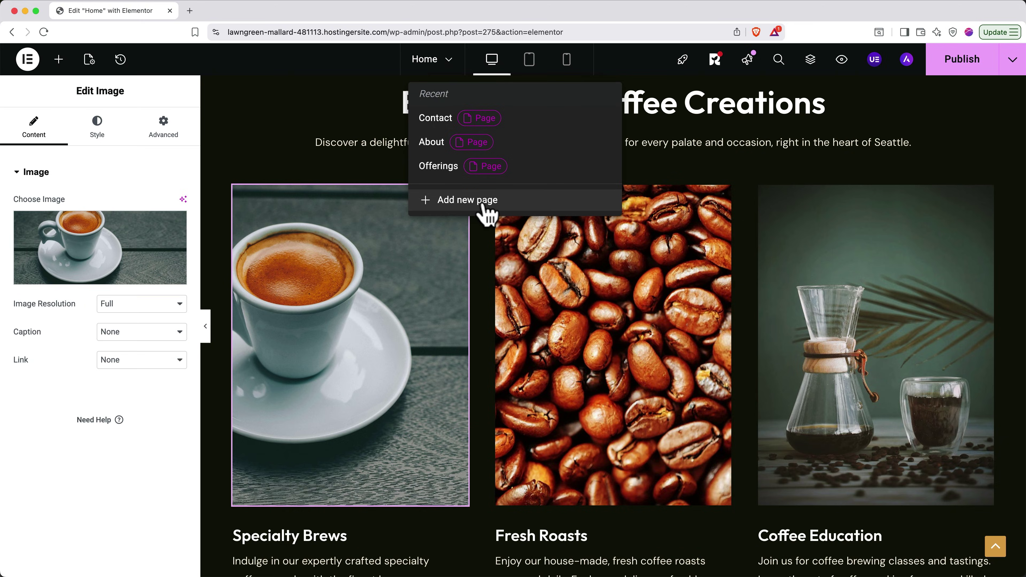
- Save the homepage and start a new page titled Products
left_click(485, 206)
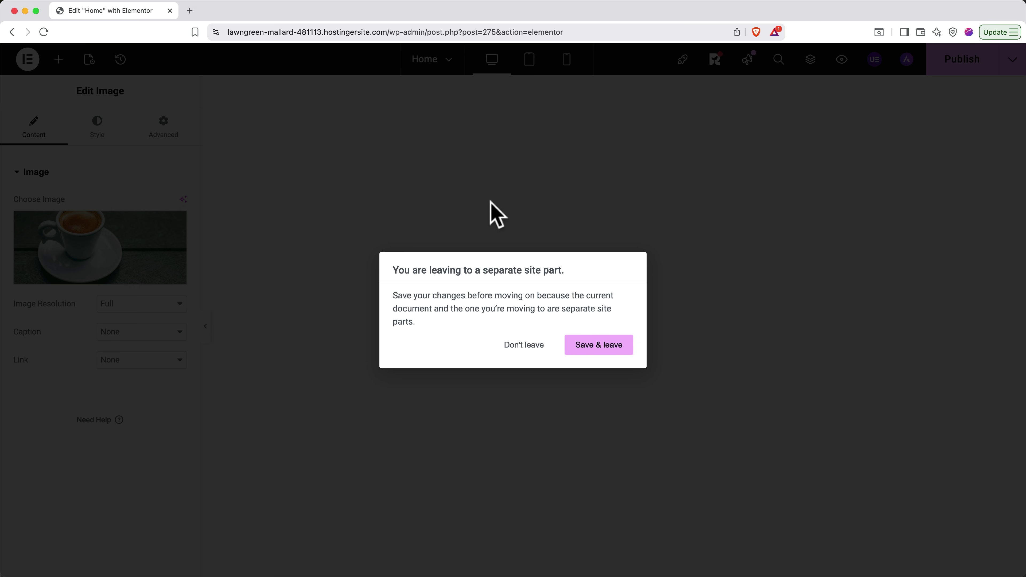
left_click(598, 347)
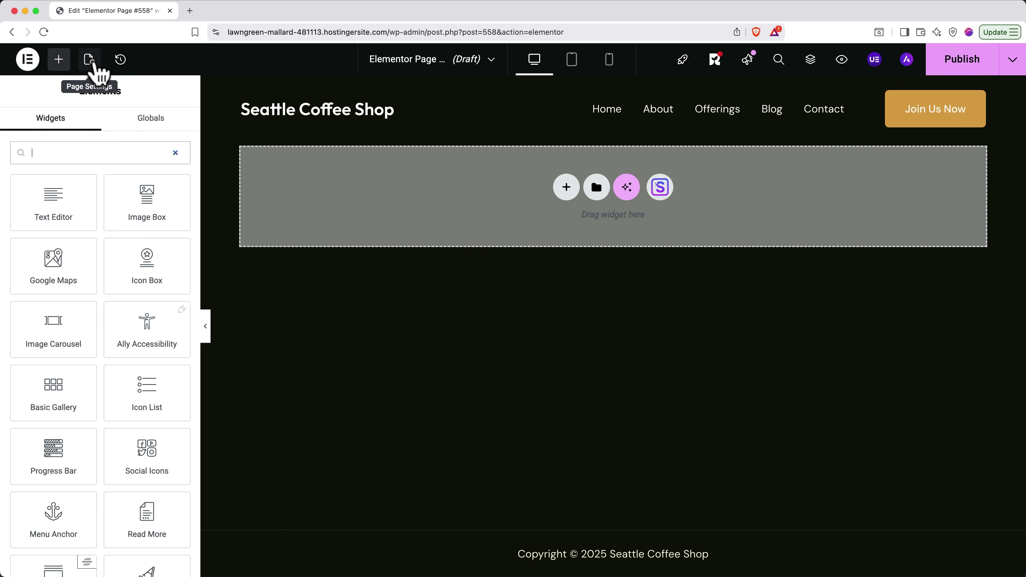
left_click(90, 60)
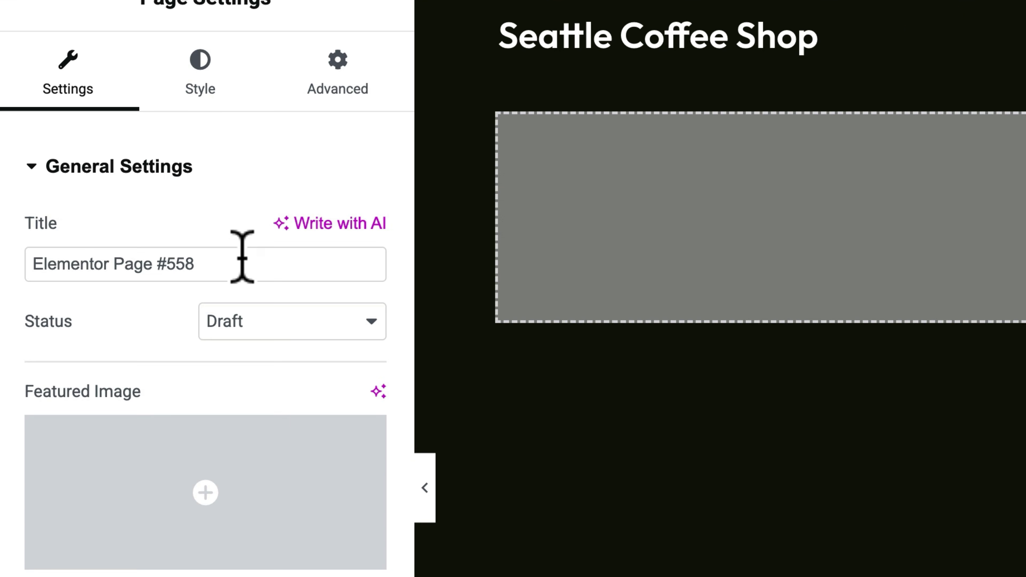
triple_click(242, 257)
type("Products")
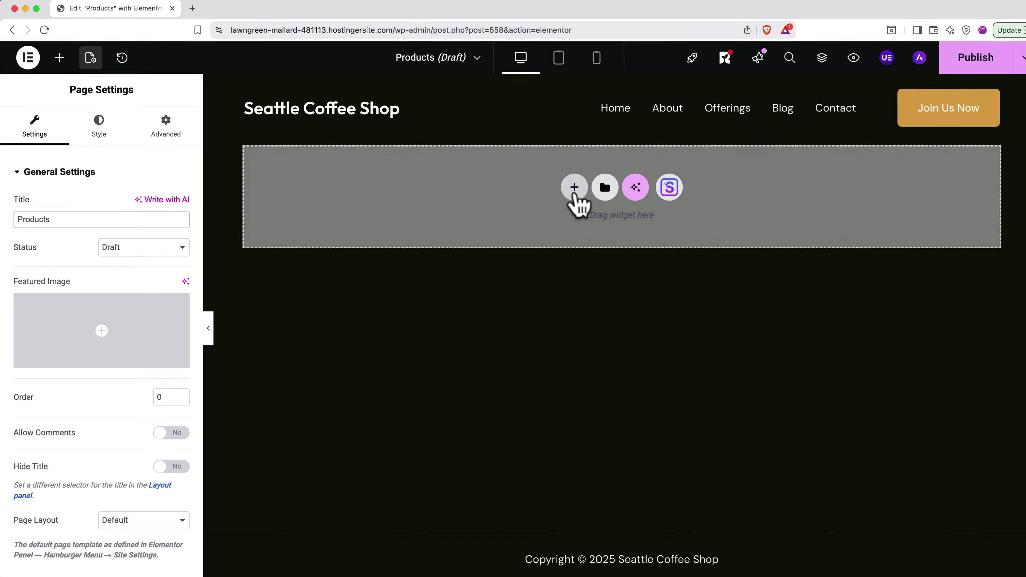
- Add a two-column flexbox container to the Products page, then delete it
left_click(571, 188)
left_click(572, 229)
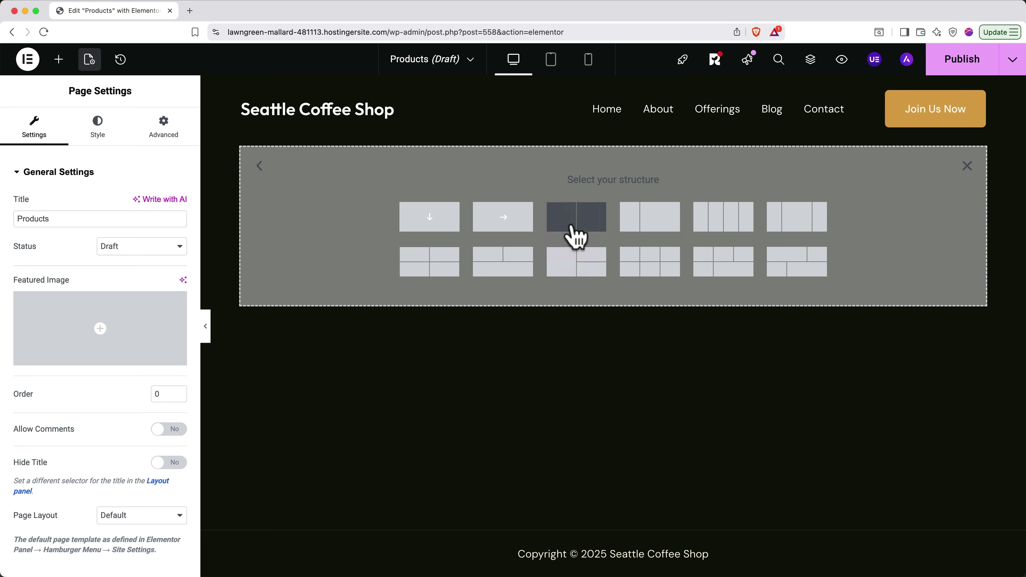
left_click(574, 233)
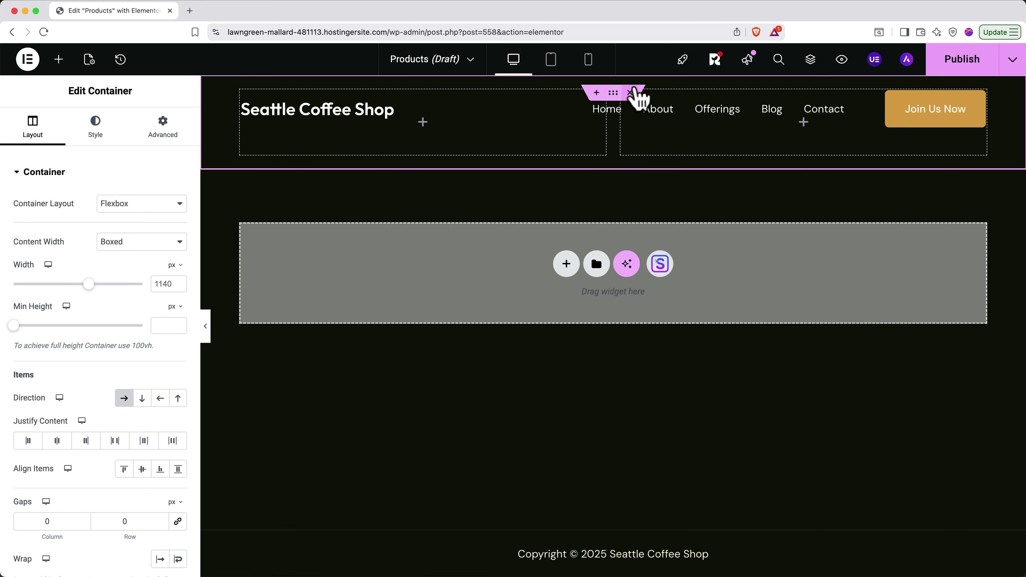
left_click(636, 96)
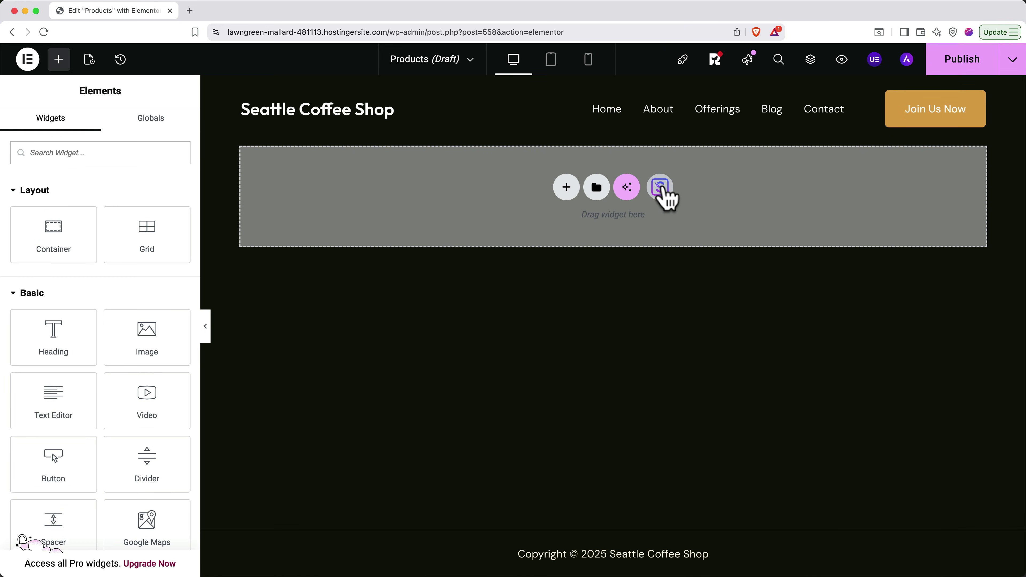
- Import the Mountain page template from Starter Templates into the Products page
left_click(663, 189)
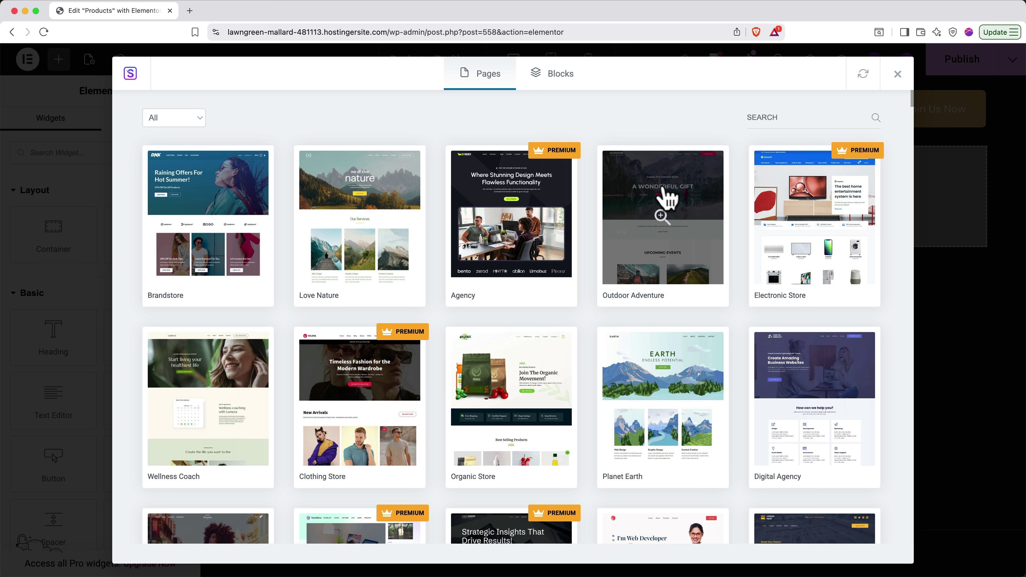
scroll(541, 263, "down", 9)
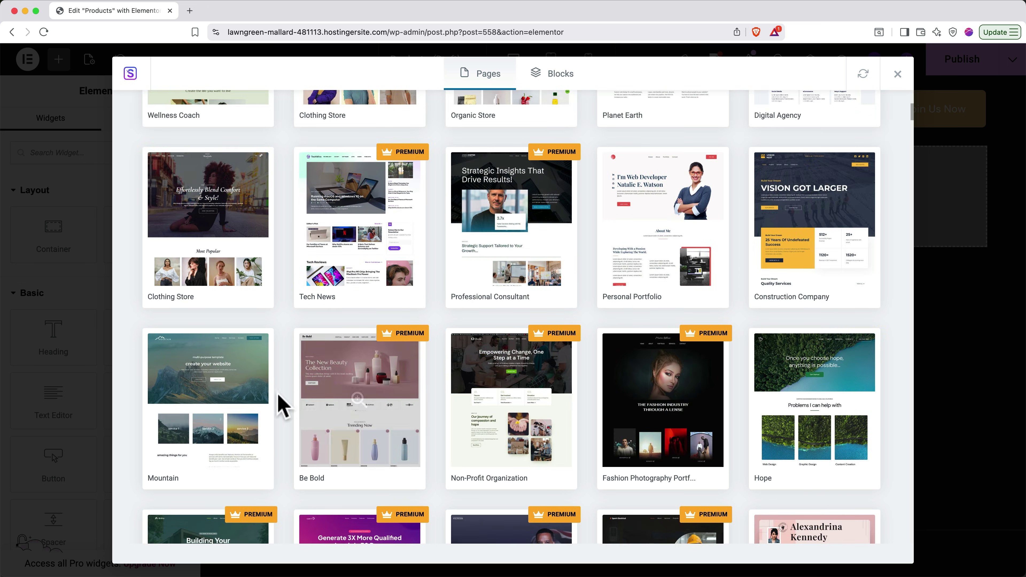
left_click(253, 417)
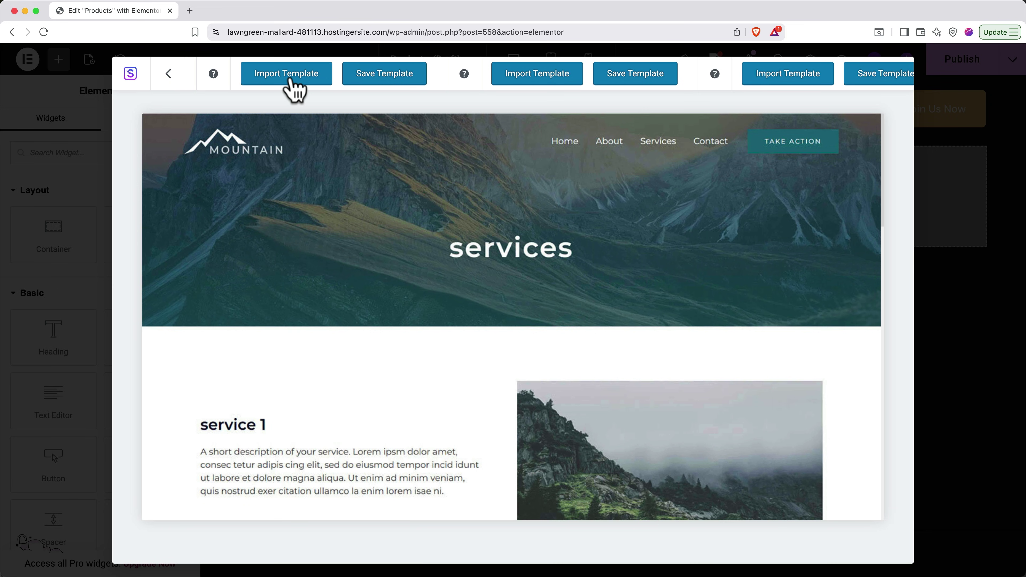
left_click(292, 81)
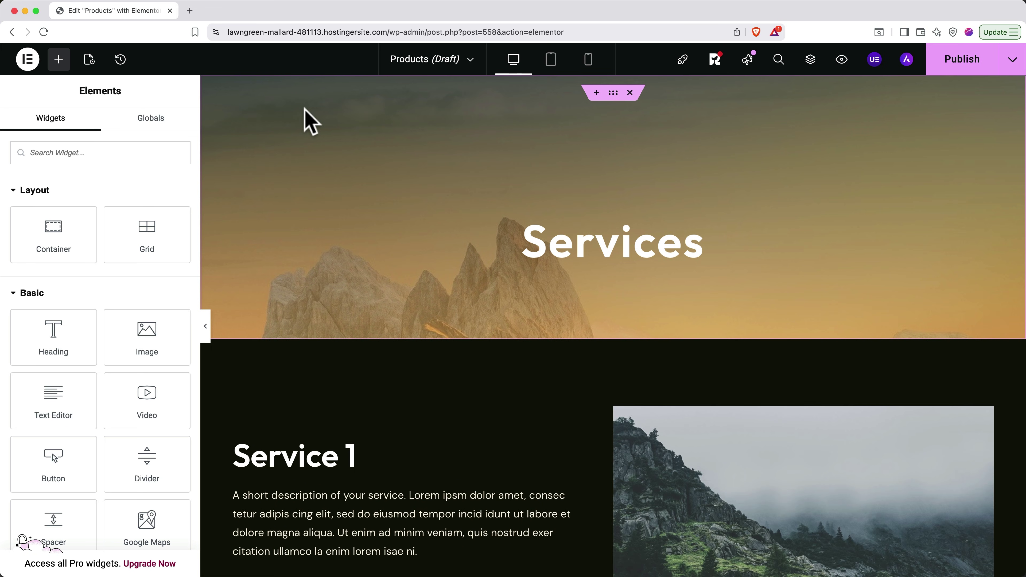
- Change the hero heading from Services to Products and preview the page in a new tab
double_click(563, 246)
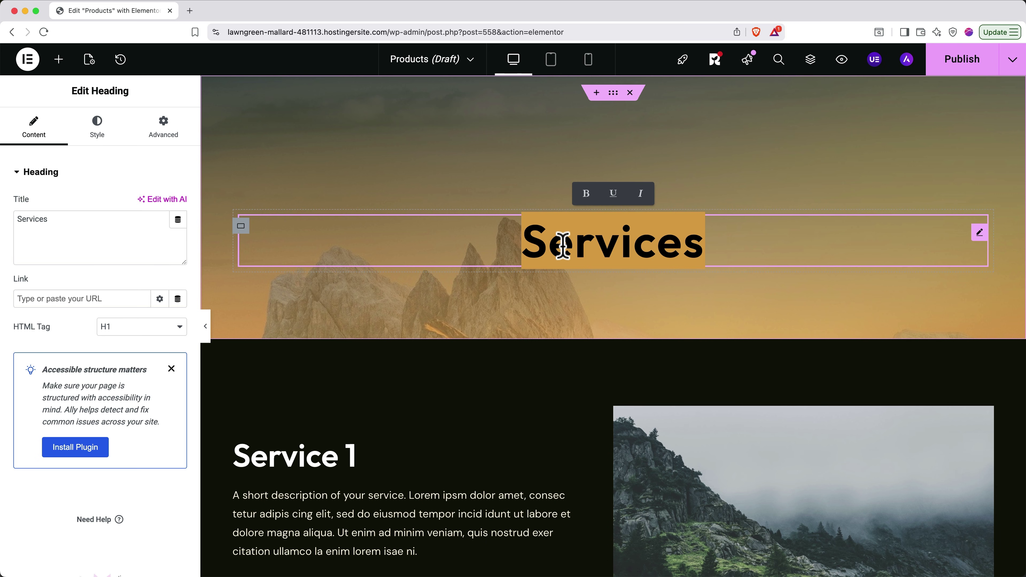
type("Products")
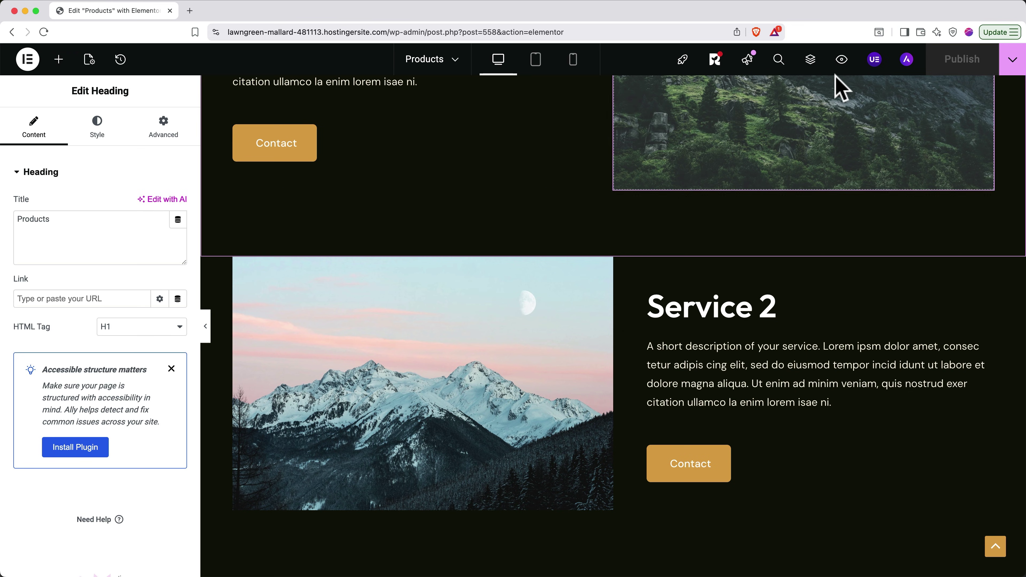
left_click(841, 60)
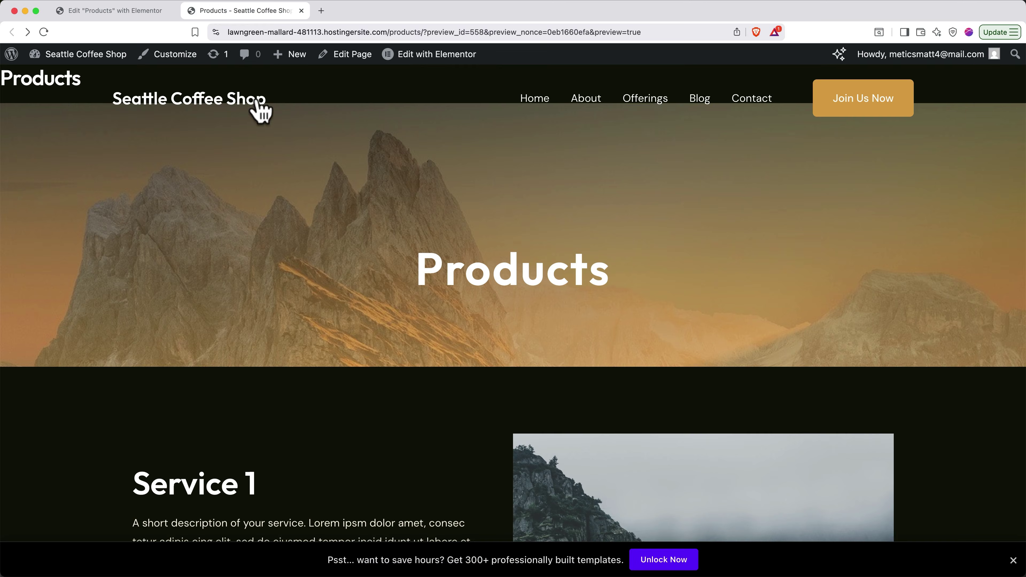
- Hide the Products page title in the editor, save it, and view the live Products page
left_click(333, 59)
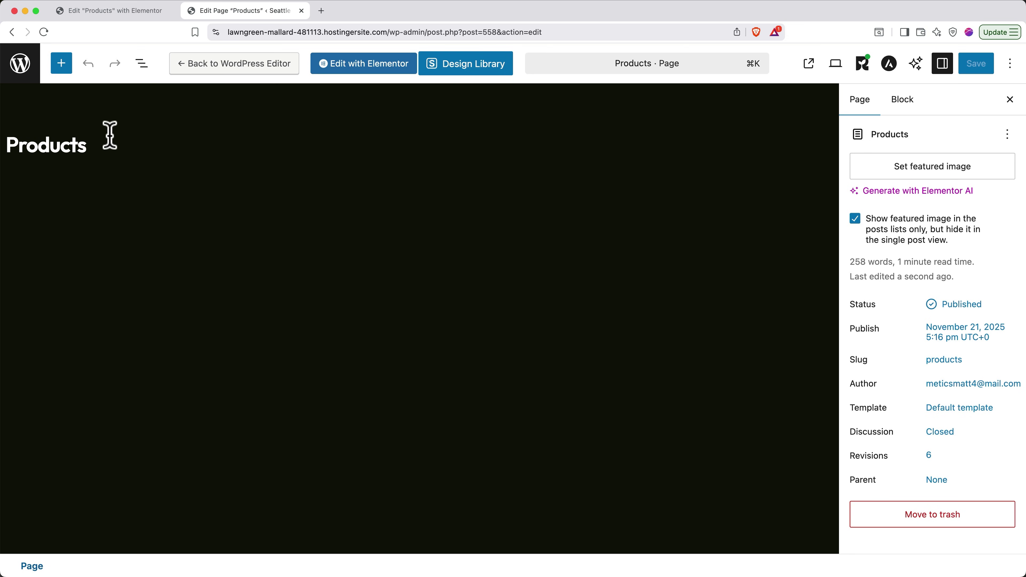
left_click(15, 114)
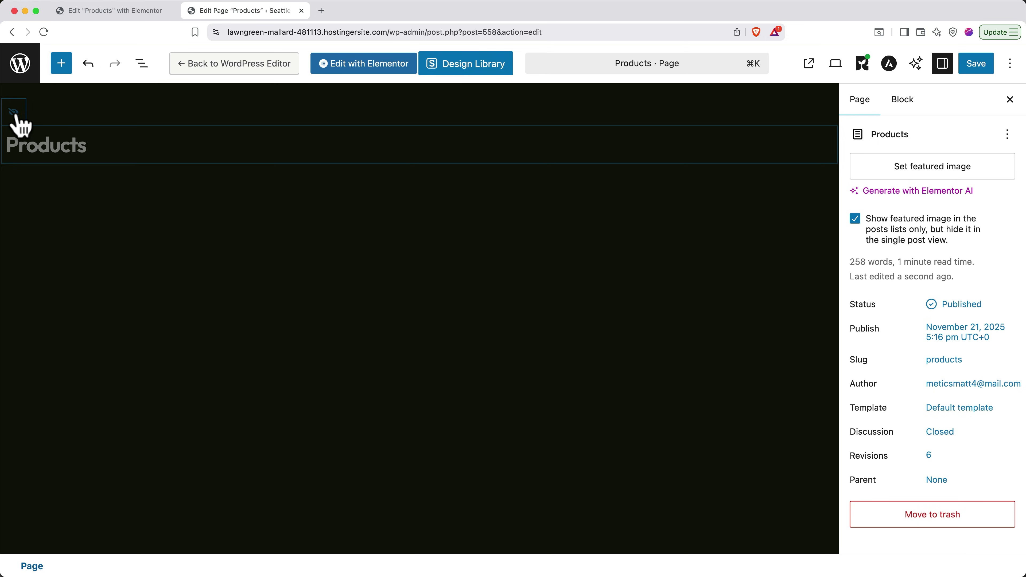
left_click(974, 67)
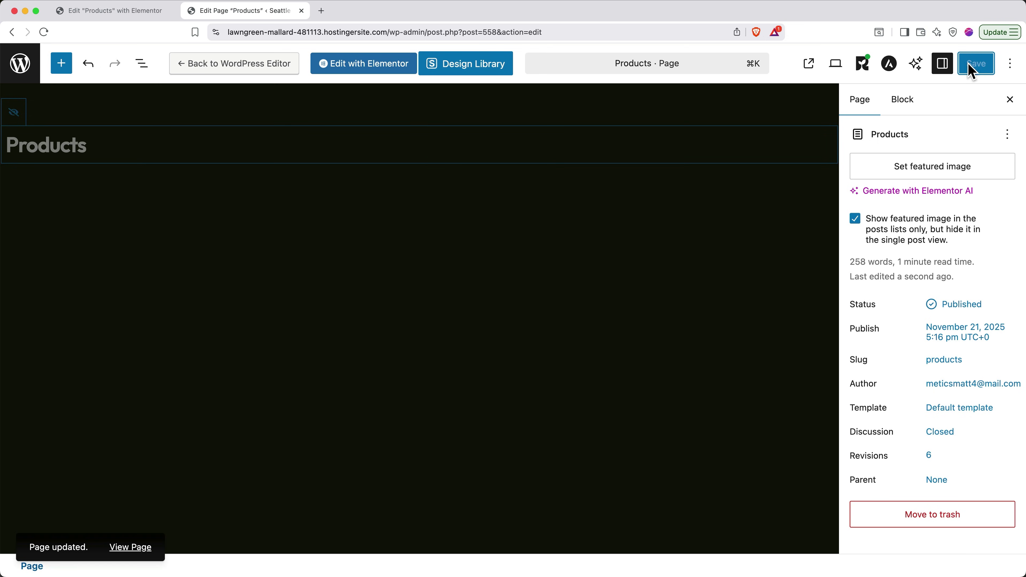
left_click(813, 70)
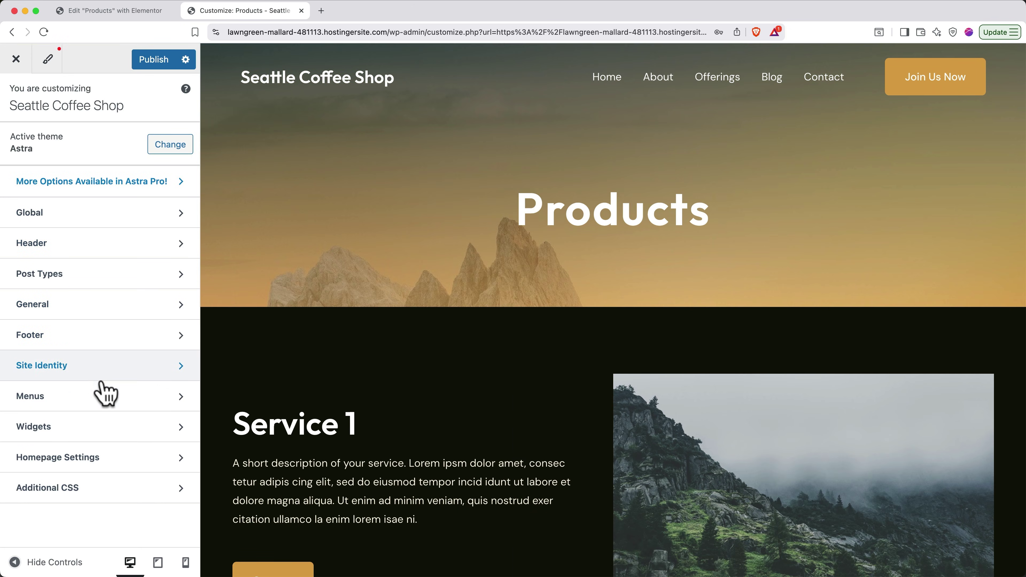
- Add the Products page to the Main Menu, place it after Offerings, and publish
left_click(106, 403)
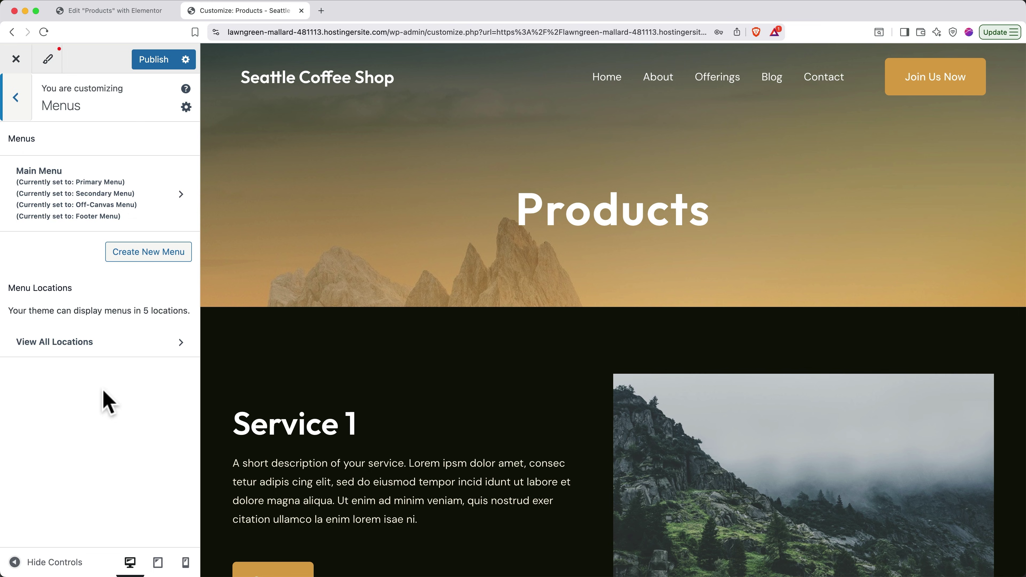
left_click(170, 205)
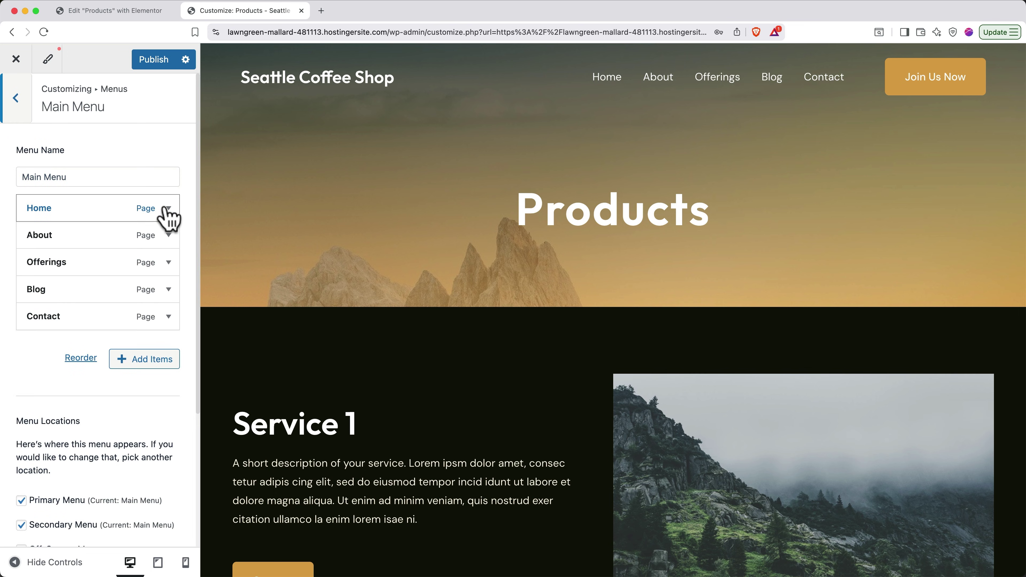
left_click(150, 360)
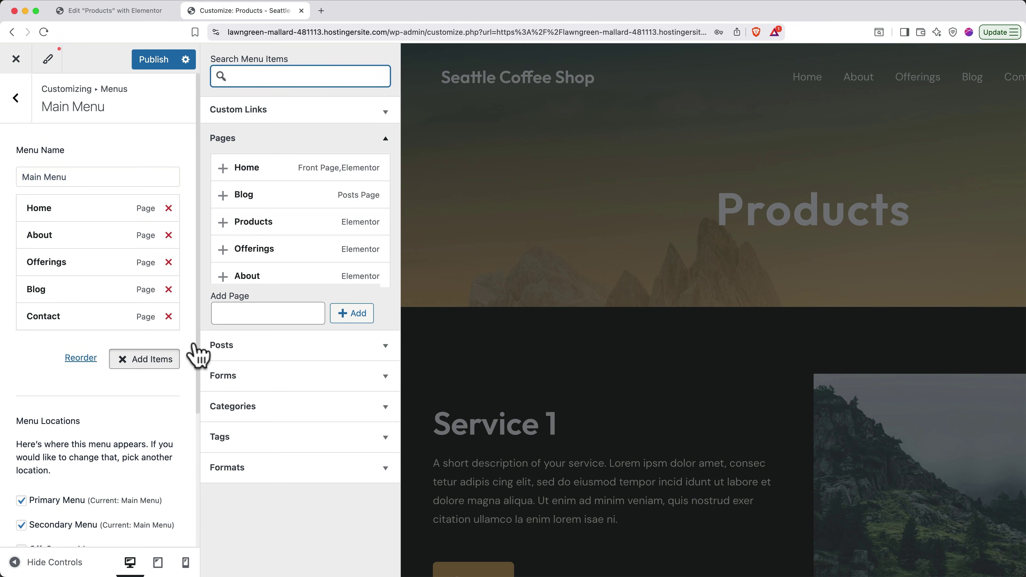
left_click(266, 224)
left_click(543, 155)
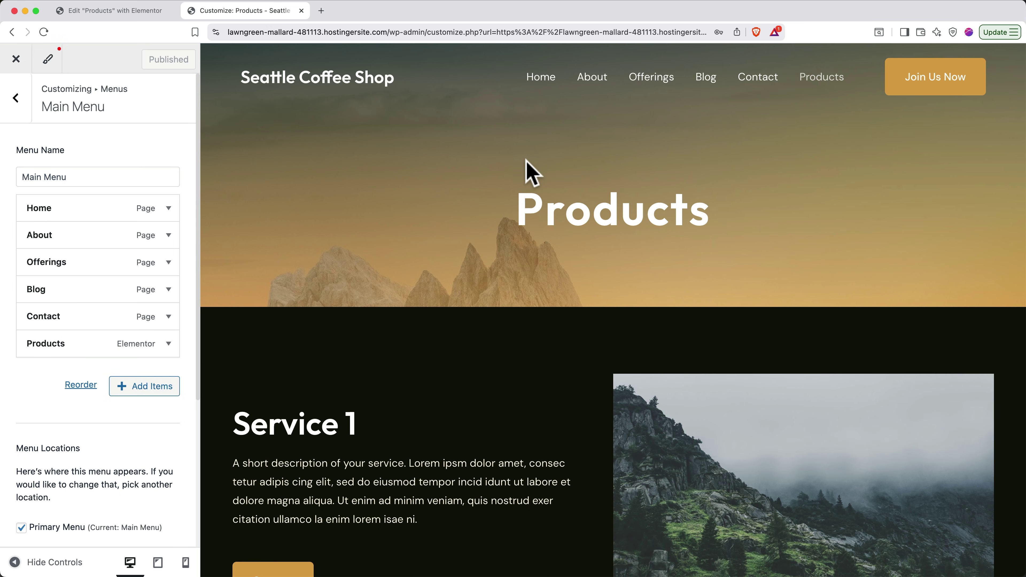
left_click_drag(92, 345, 92, 256)
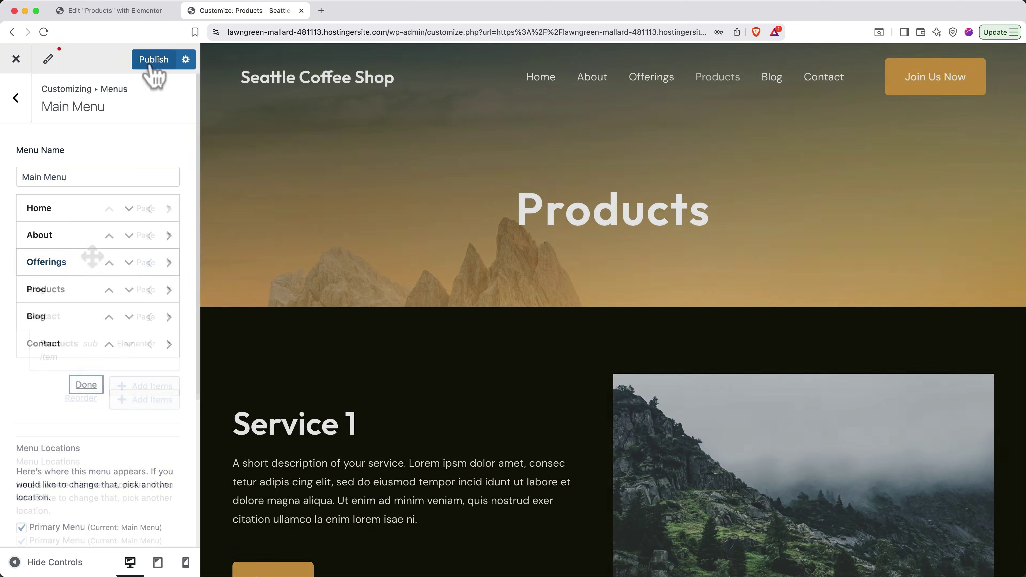
left_click(153, 62)
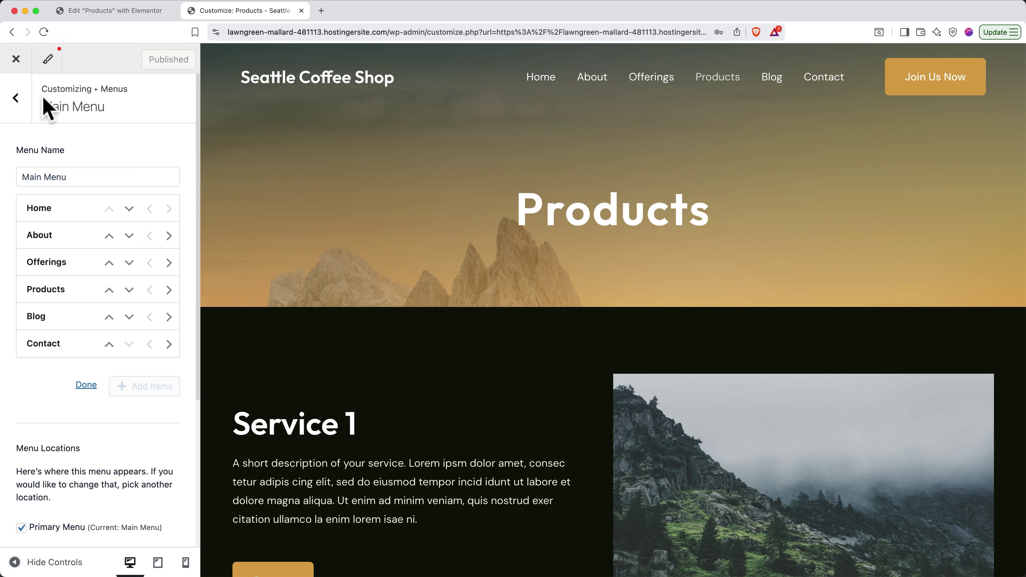
- Choose the Seattle Coffee Shop image as the site logo under Header > Site Title & Logo
left_click(16, 99)
left_click(20, 105)
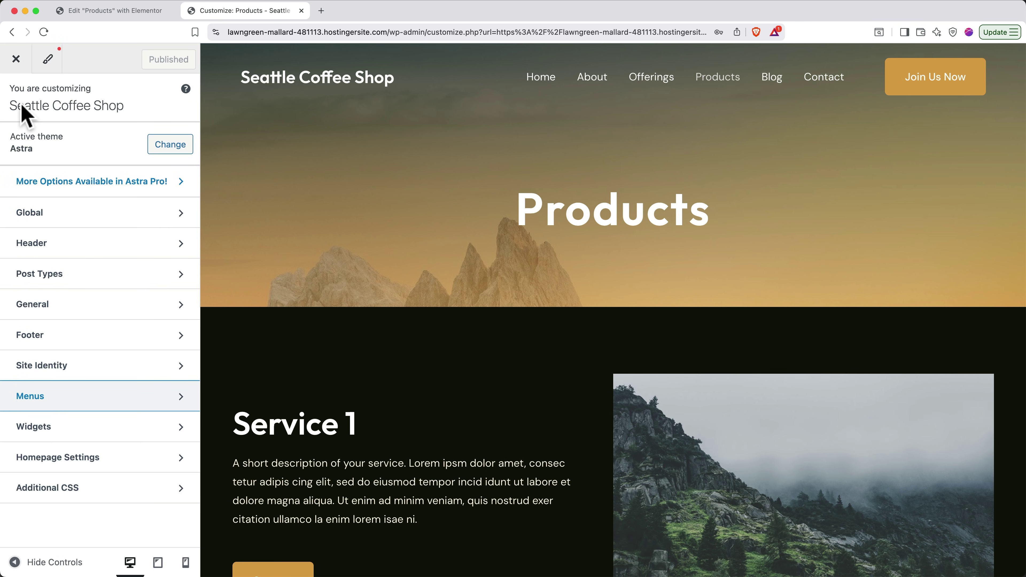
left_click(61, 248)
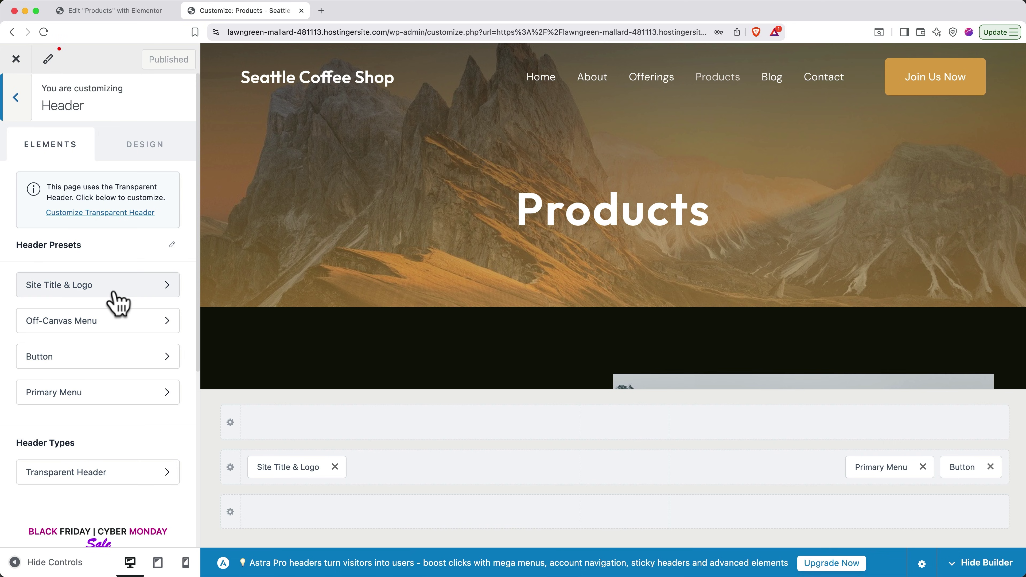
left_click(117, 299)
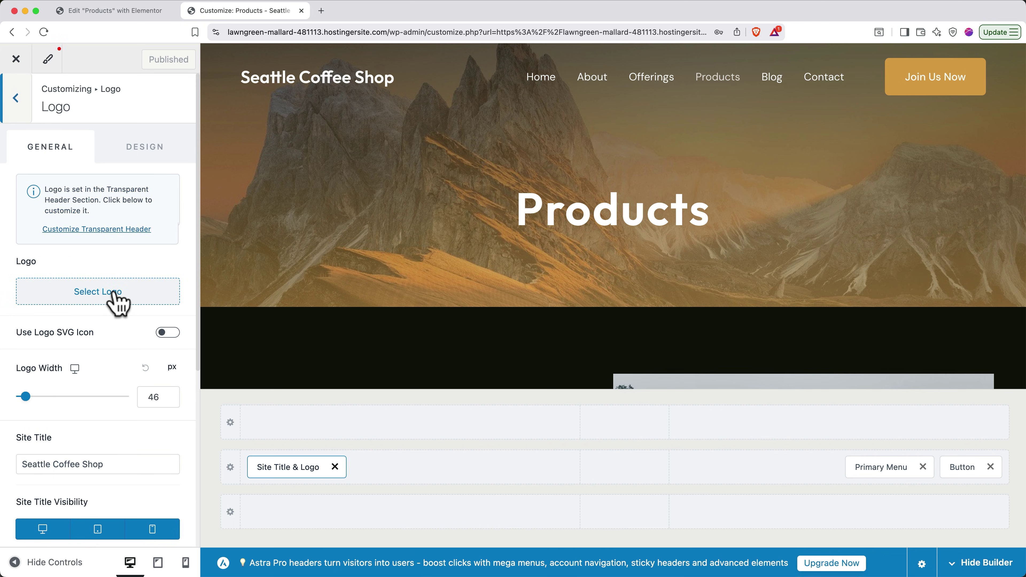
left_click(115, 295)
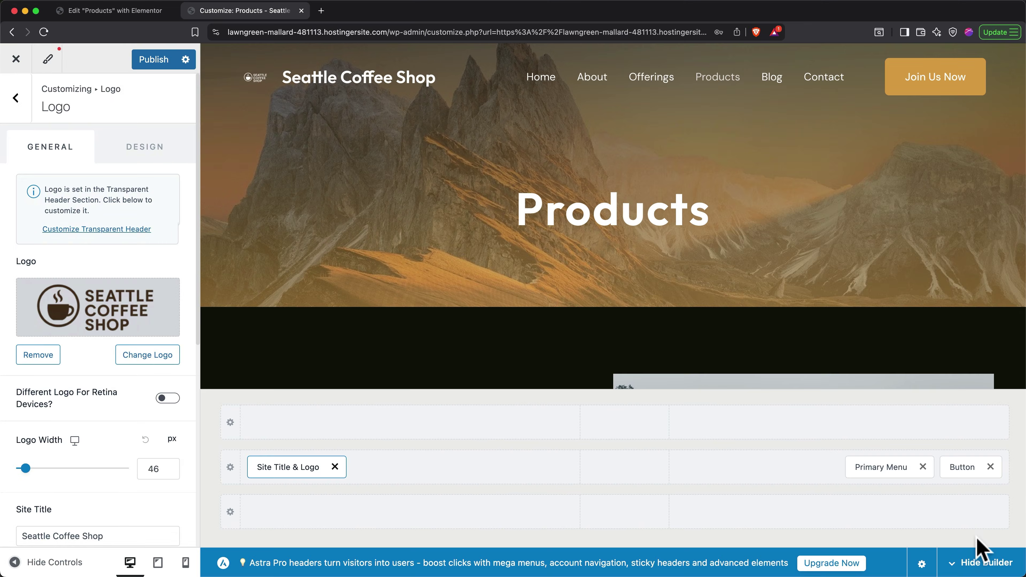
- Hide the site title on desktop, tablet and mobile, and widen the logo to 190 px
scroll(113, 477, "down", 5)
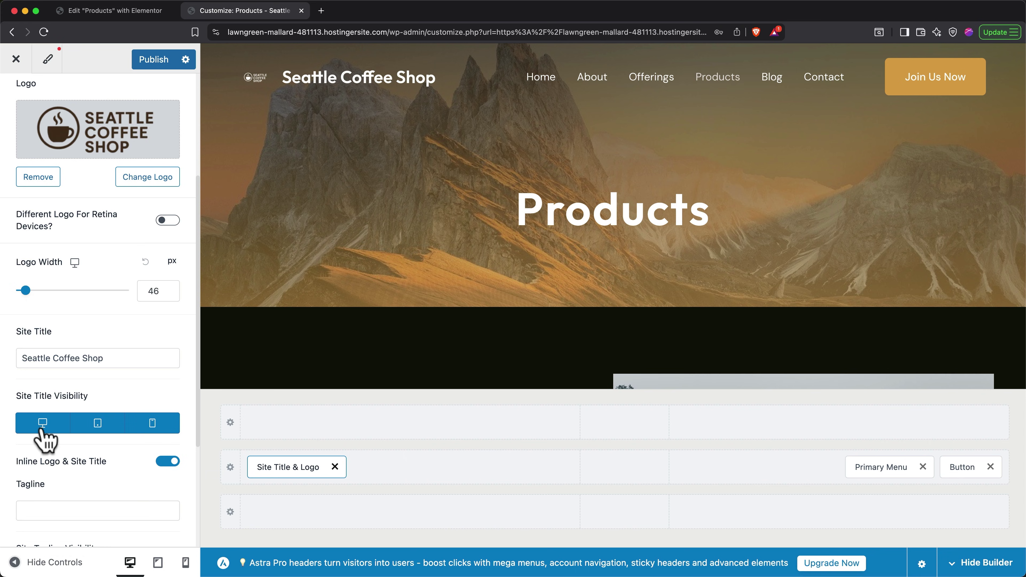
left_click(42, 429)
left_click(97, 428)
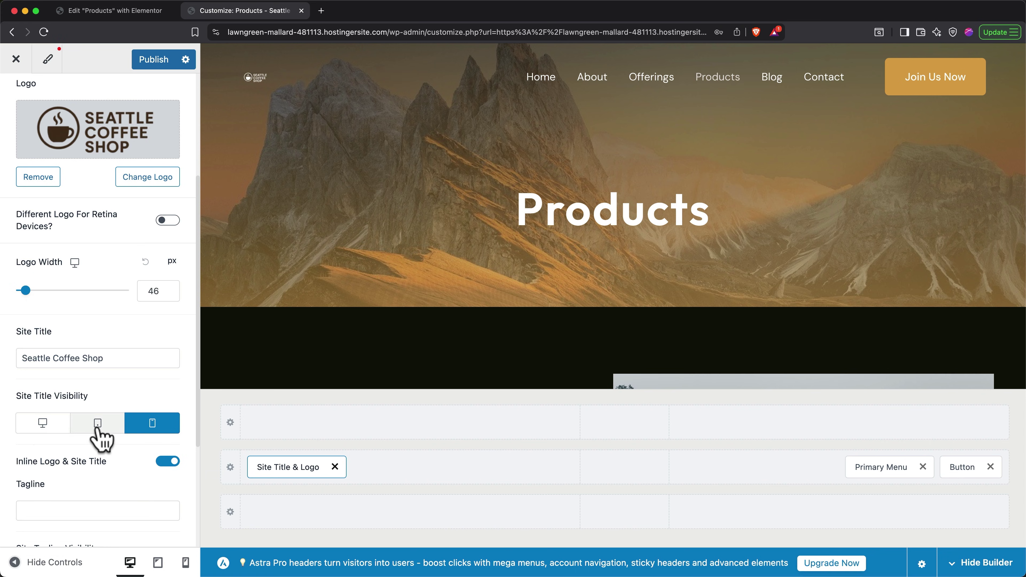
left_click(152, 429)
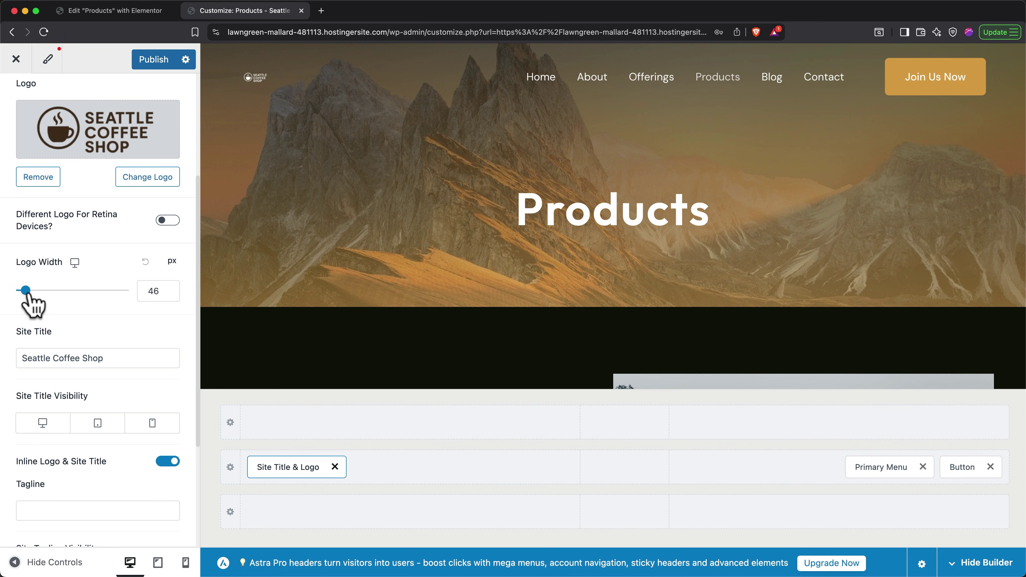
left_click_drag(26, 291, 53, 291)
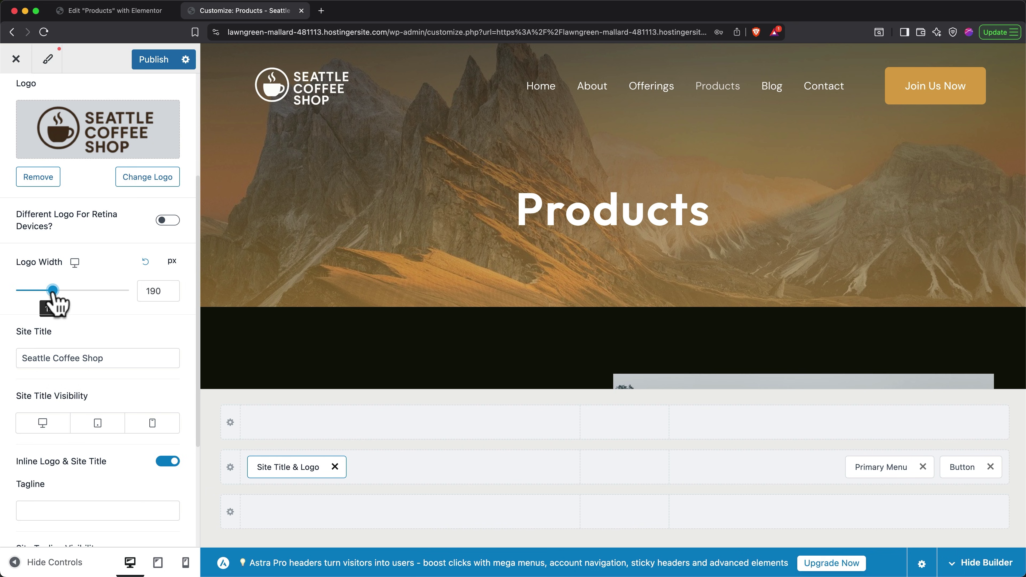
scroll(52, 295, "up", 5)
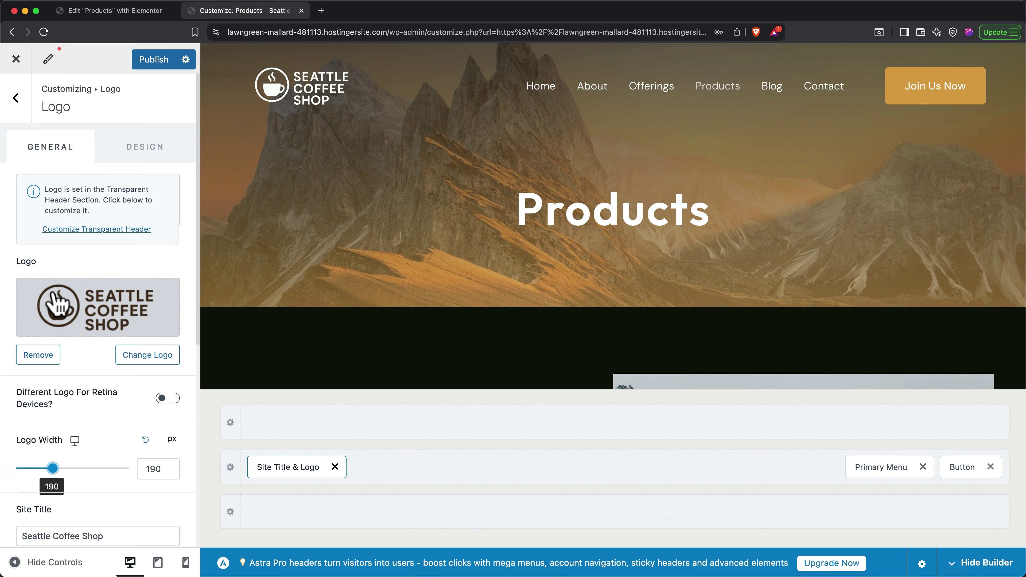
- Review the available footer elements in the Footer settings, then publish all Customizer changes
left_click(16, 105)
left_click(16, 105)
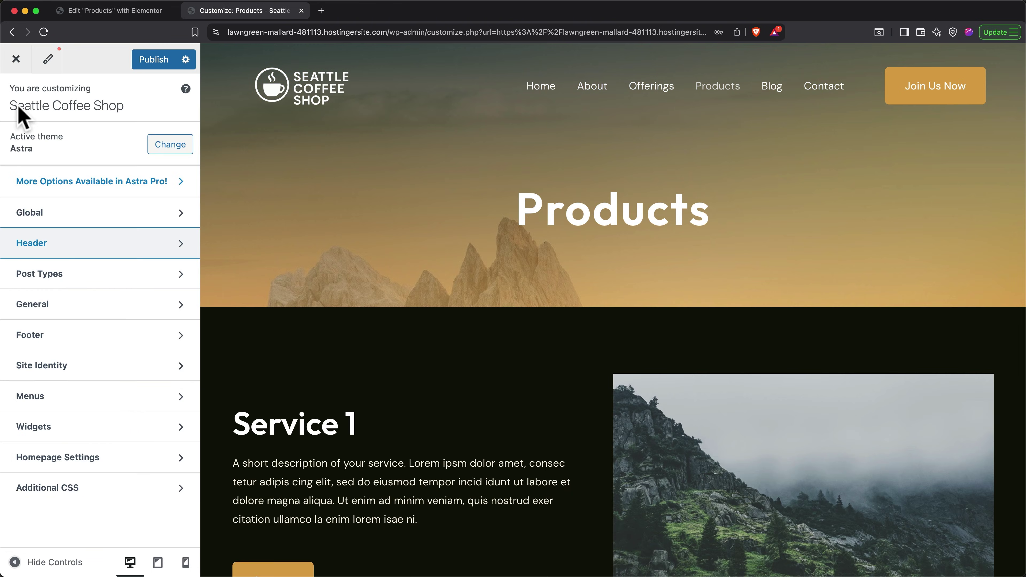
left_click(96, 336)
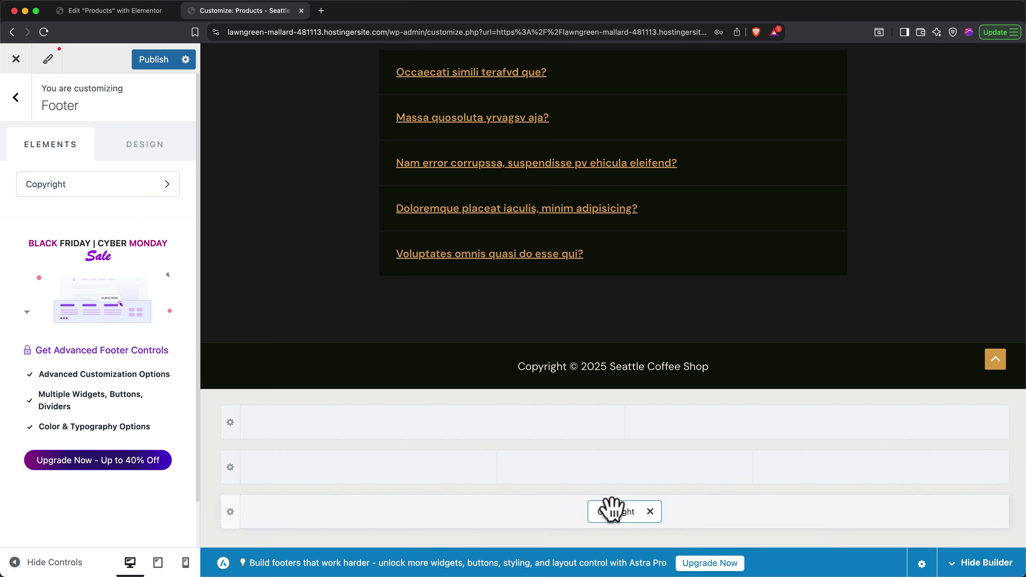
left_click(624, 467)
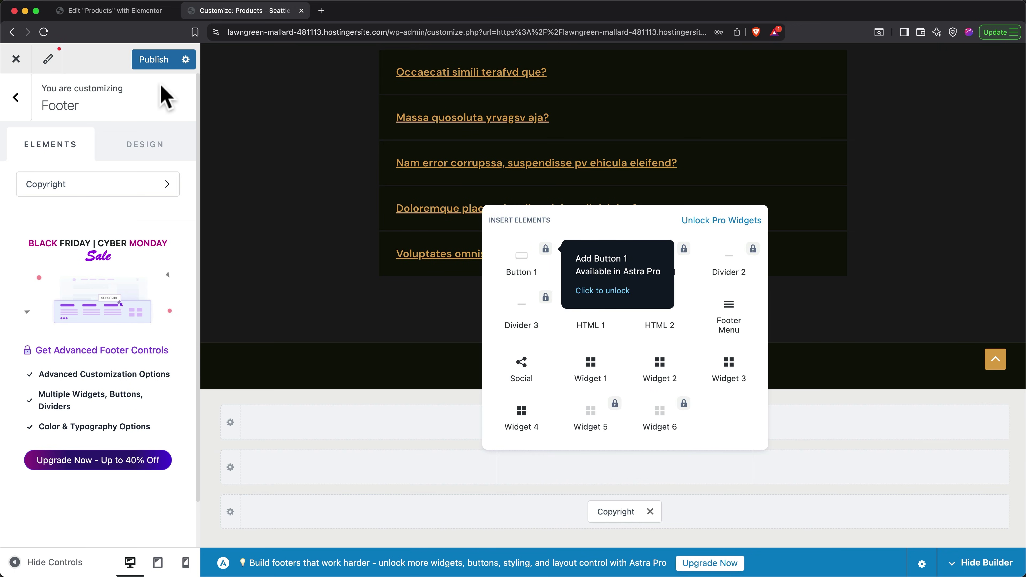
left_click(156, 62)
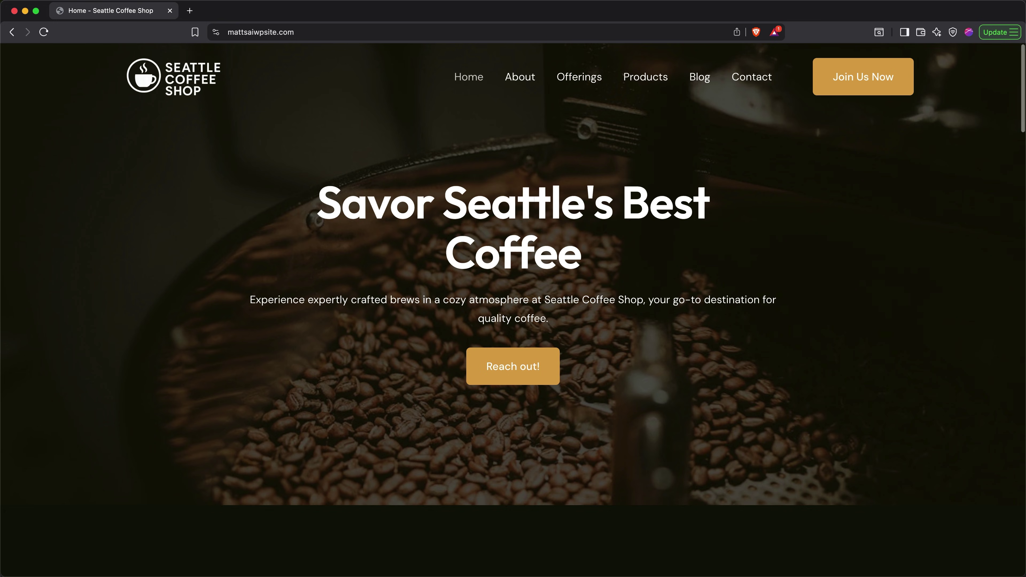
scroll(513, 283, "down", 5)
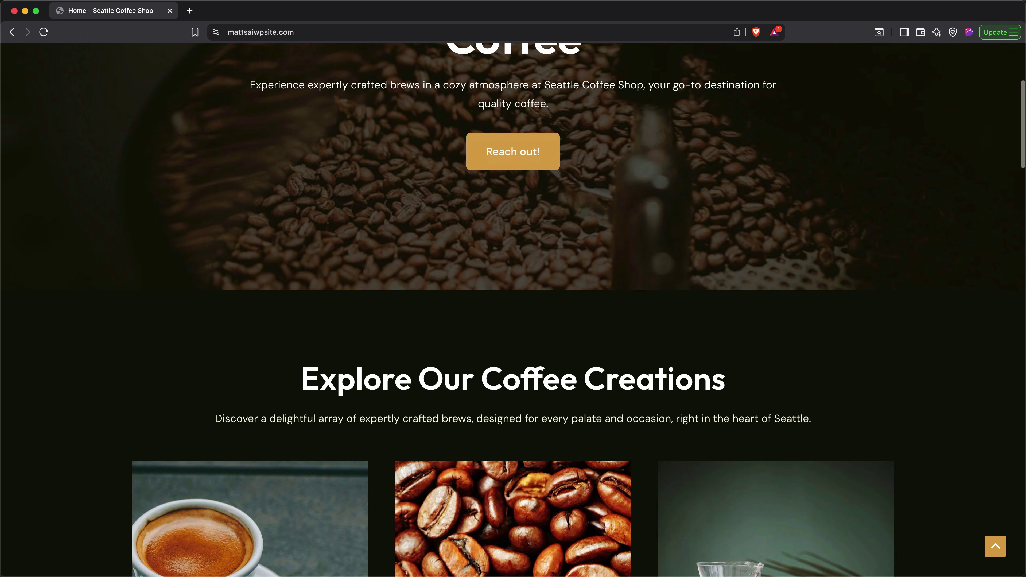
scroll(513, 307, "down", 5)
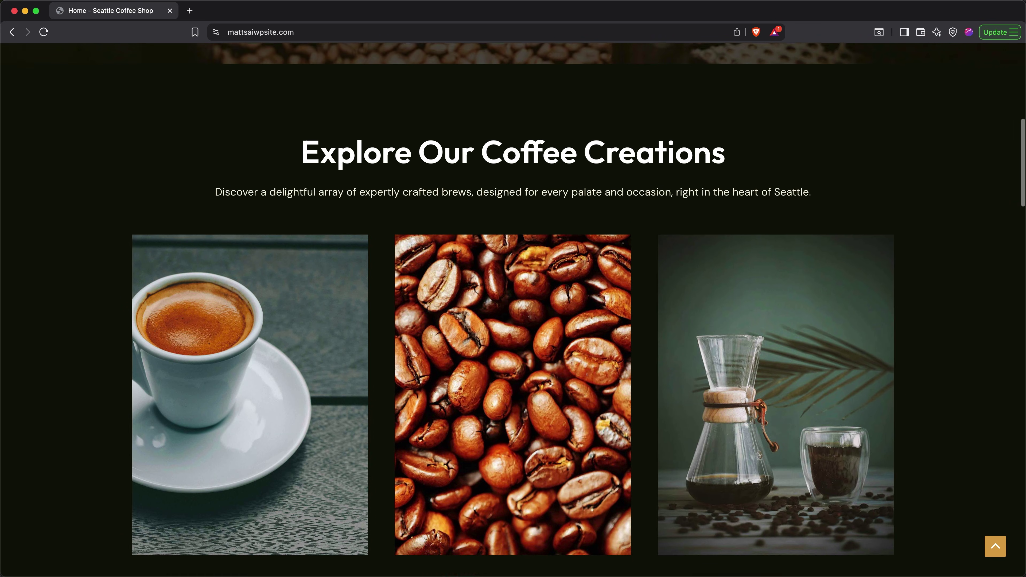
scroll(513, 307, "down", 4)
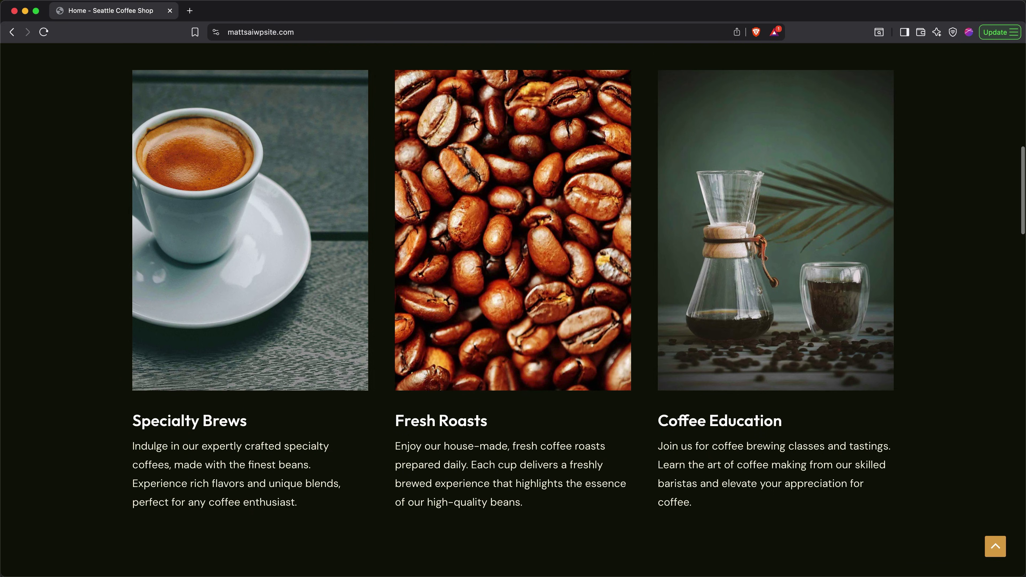
scroll(513, 307, "down", 6)
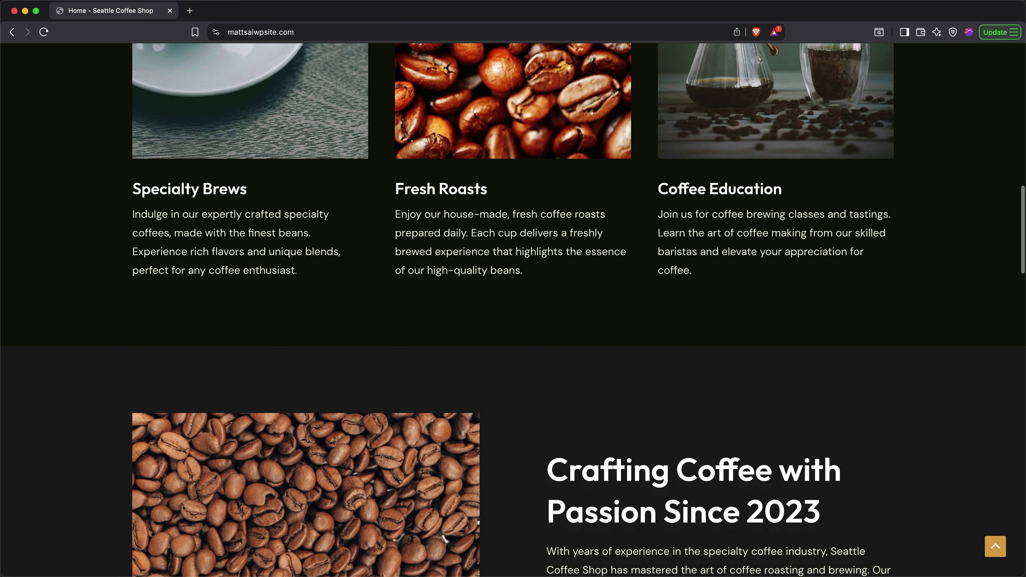
scroll(513, 308, "down", 6)
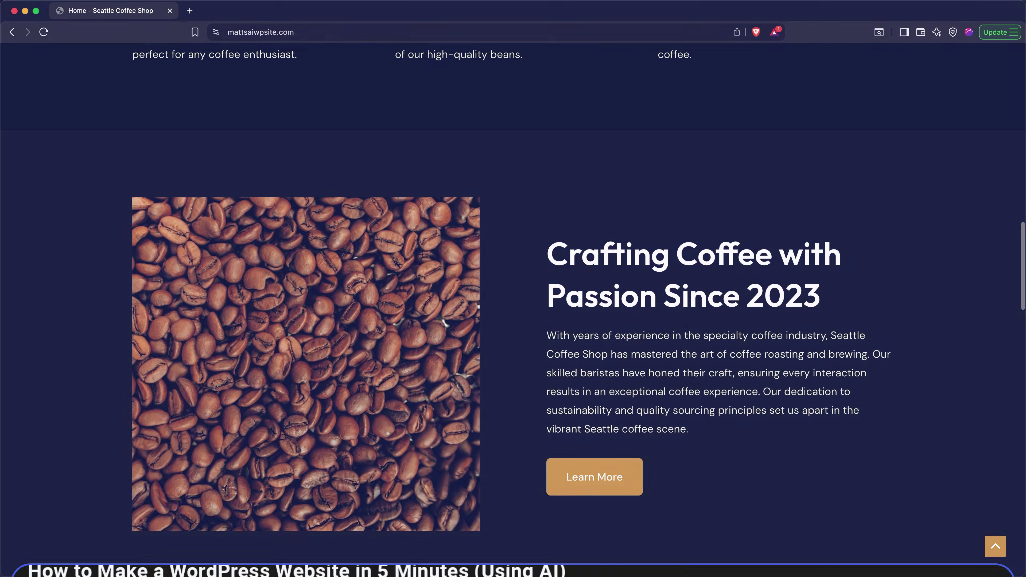
scroll(513, 307, "down", 4)
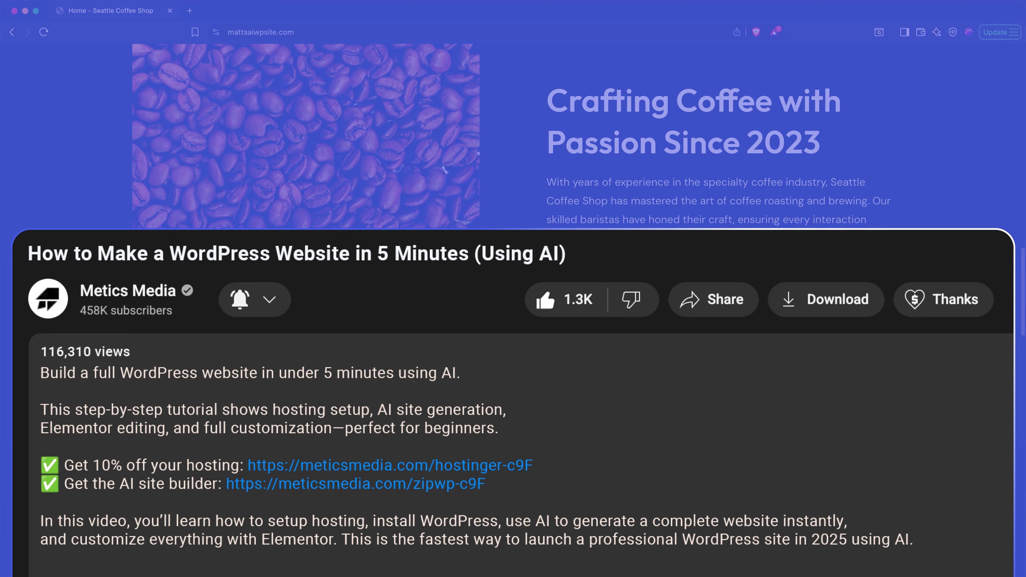
scroll(513, 162, "down", 5)
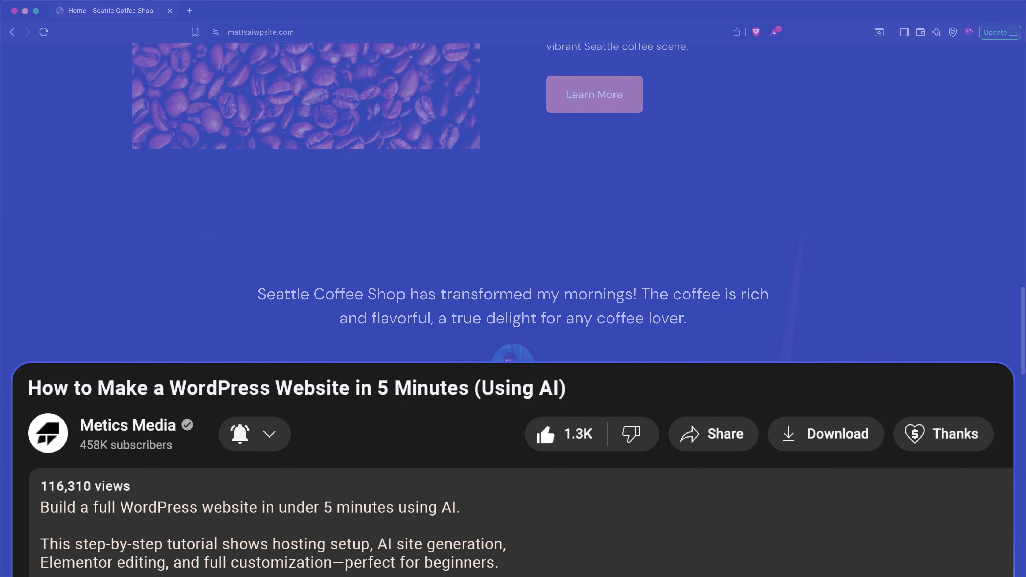
scroll(513, 308, "down", 1)
scroll(513, 289, "down", 3)
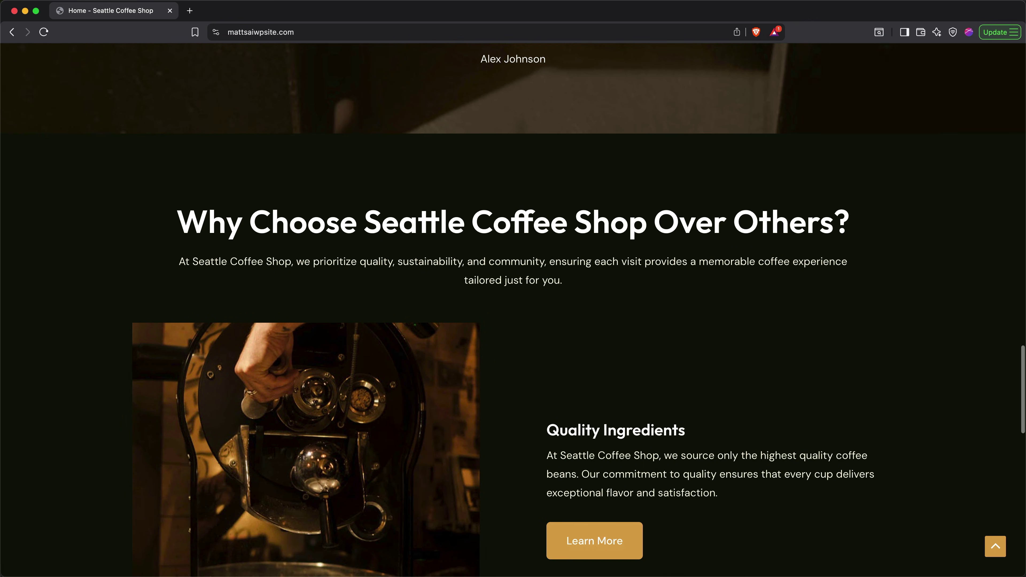
scroll(237, 202, "down", 3)
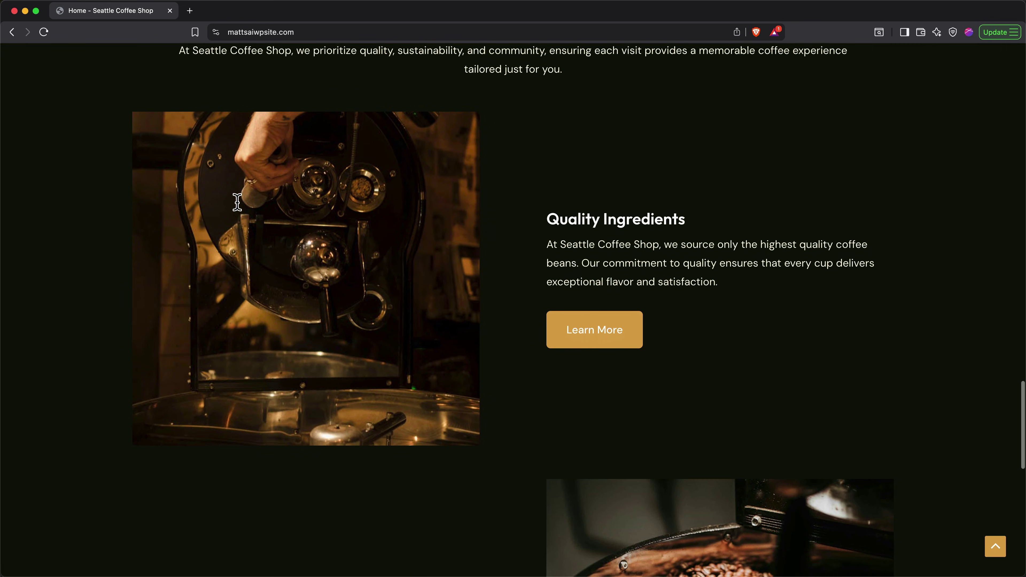